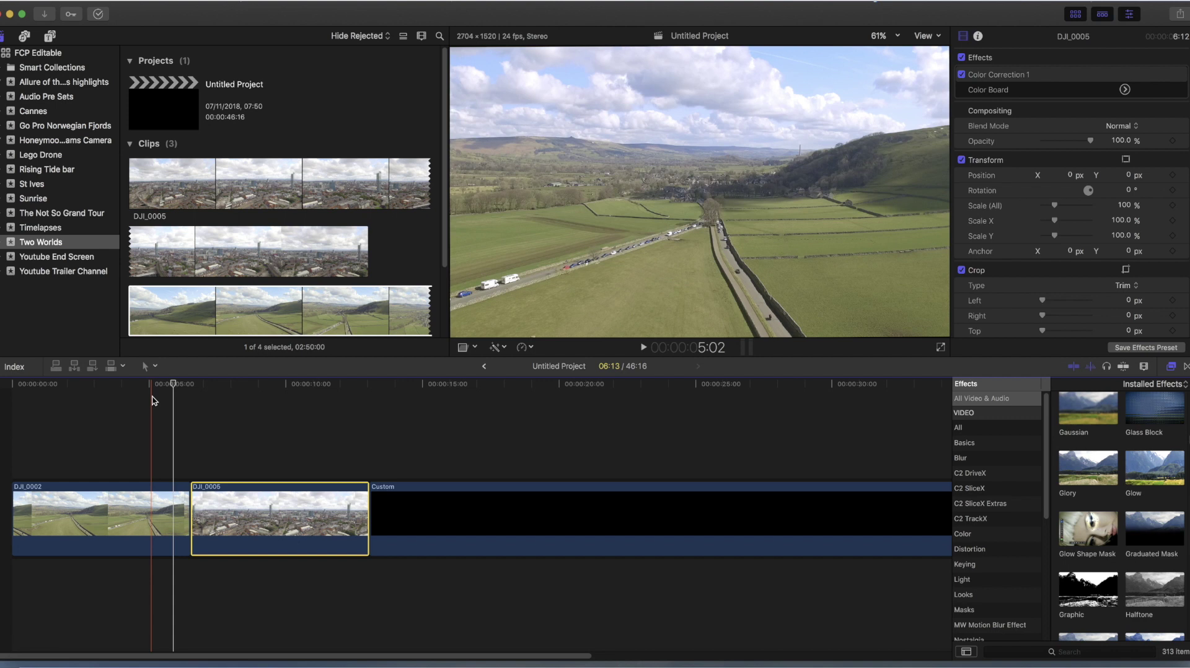
Step: Clear the timeline selection with DJI_0002 followed by DJI_0005 in the Untitled Project
left_click(150, 399)
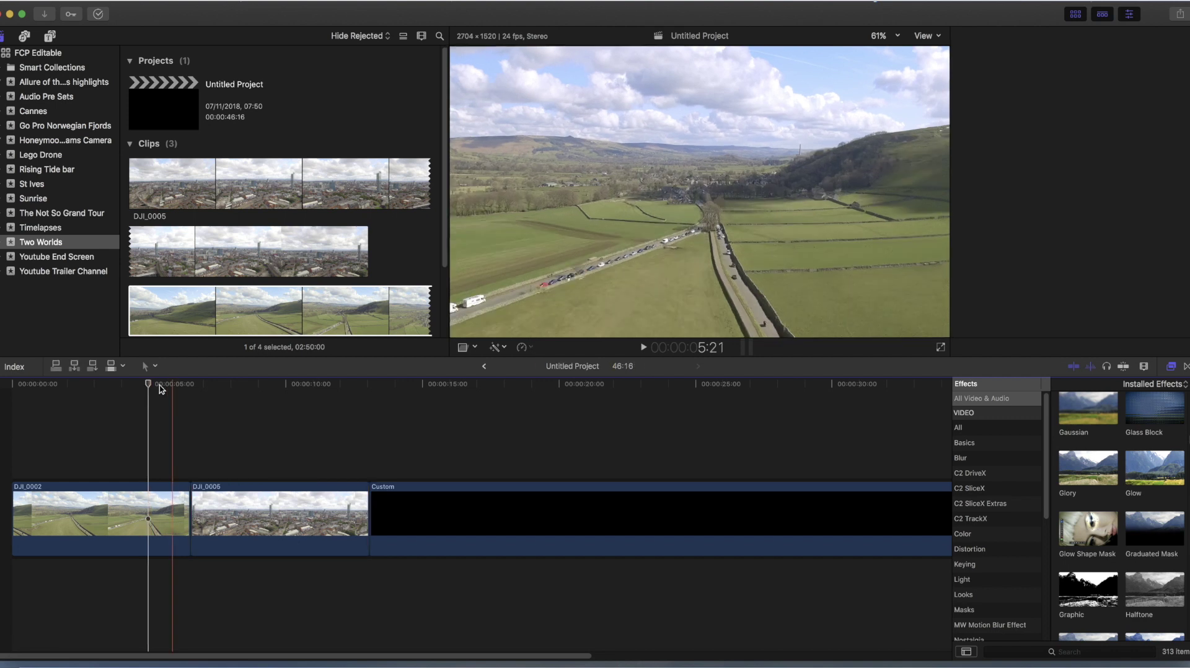
Step: Lift DJI_0005 into a connected clip stacked above the start of DJI_0002
left_click(171, 392)
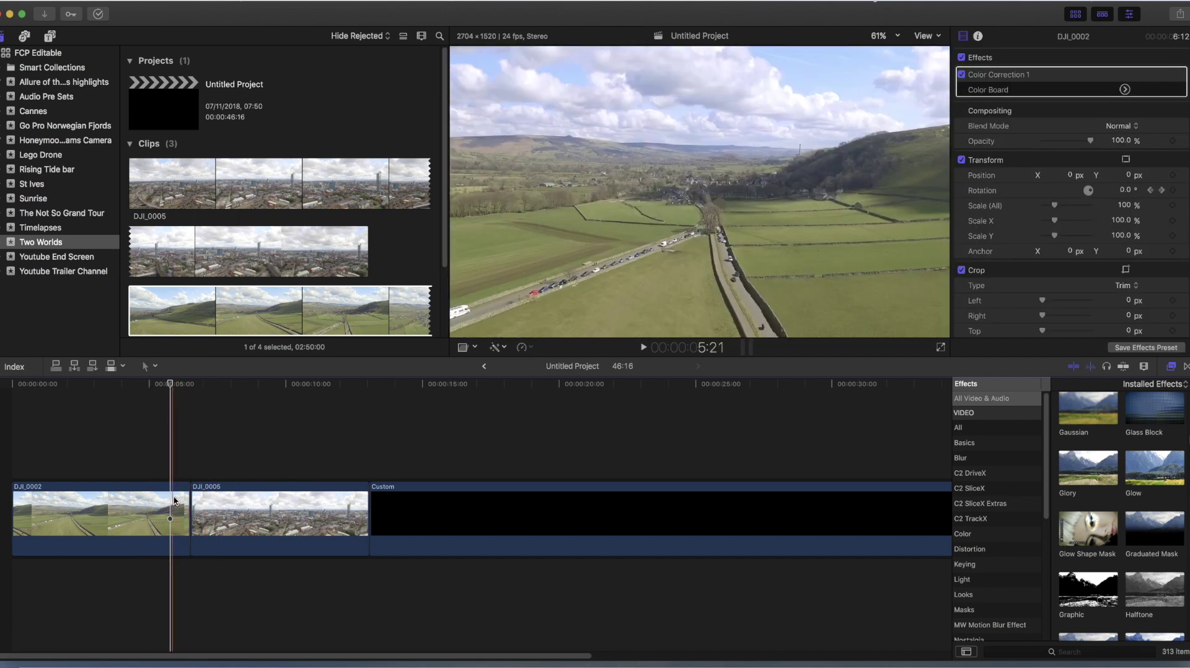
left_click_drag(174, 395, 123, 395)
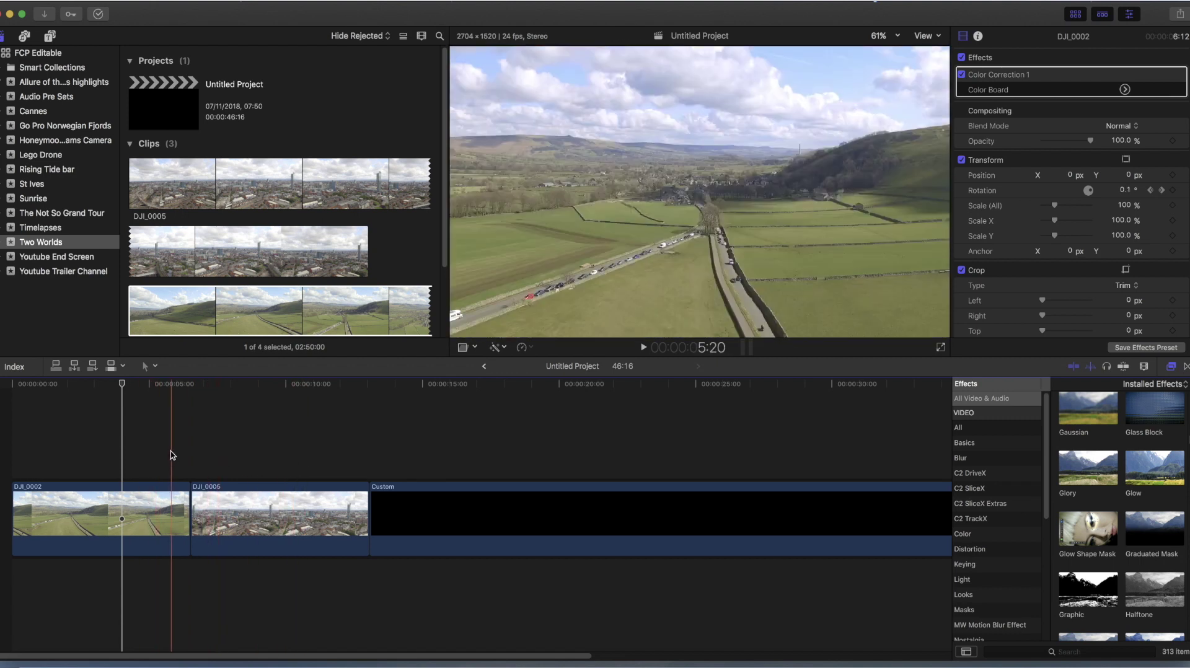
left_click(267, 507)
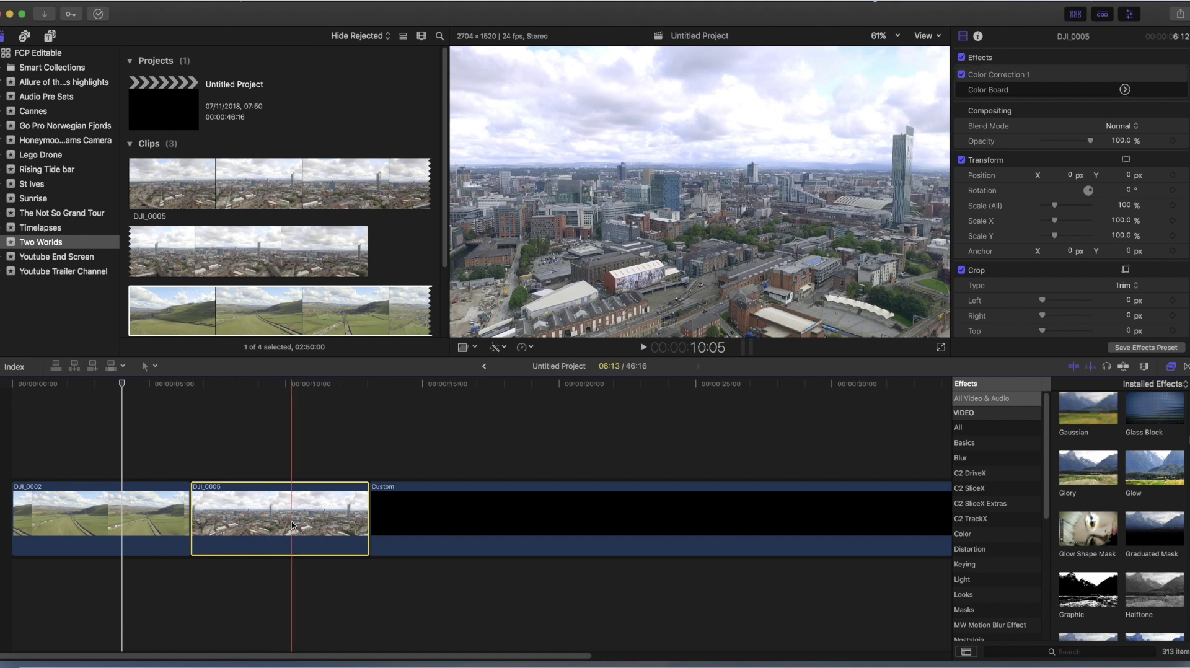
left_click_drag(279, 518, 102, 439)
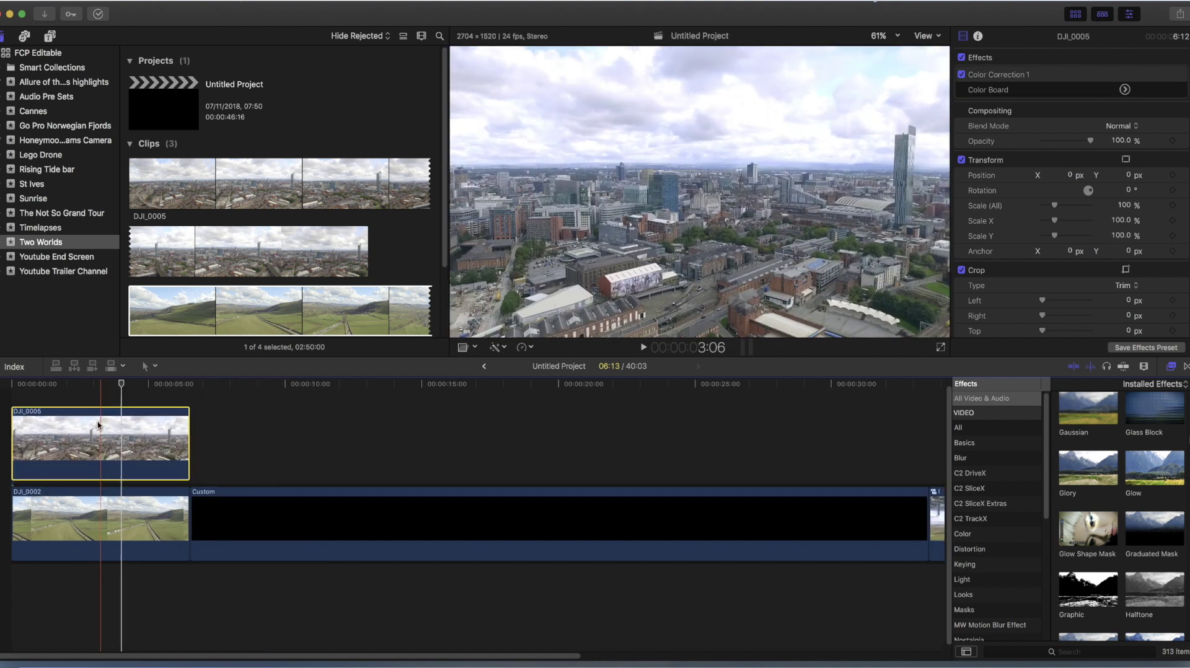
Step: Rotate DJI_0005 by 180° and begin raising it toward the frame top
left_click(113, 436)
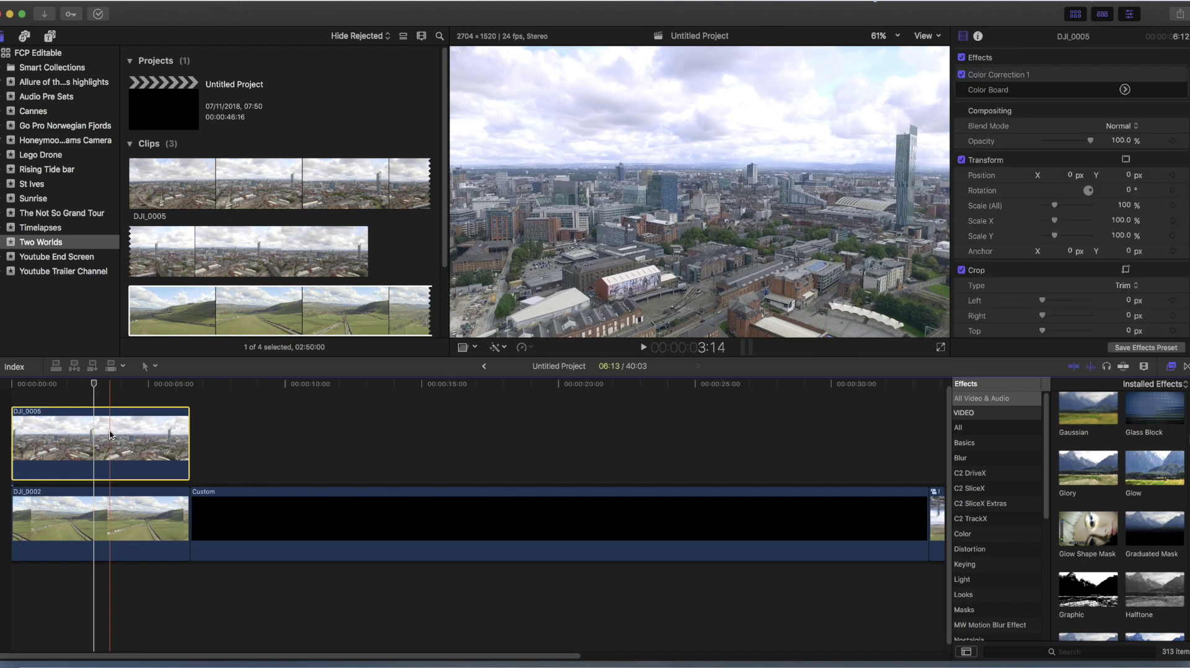
left_click(1127, 191)
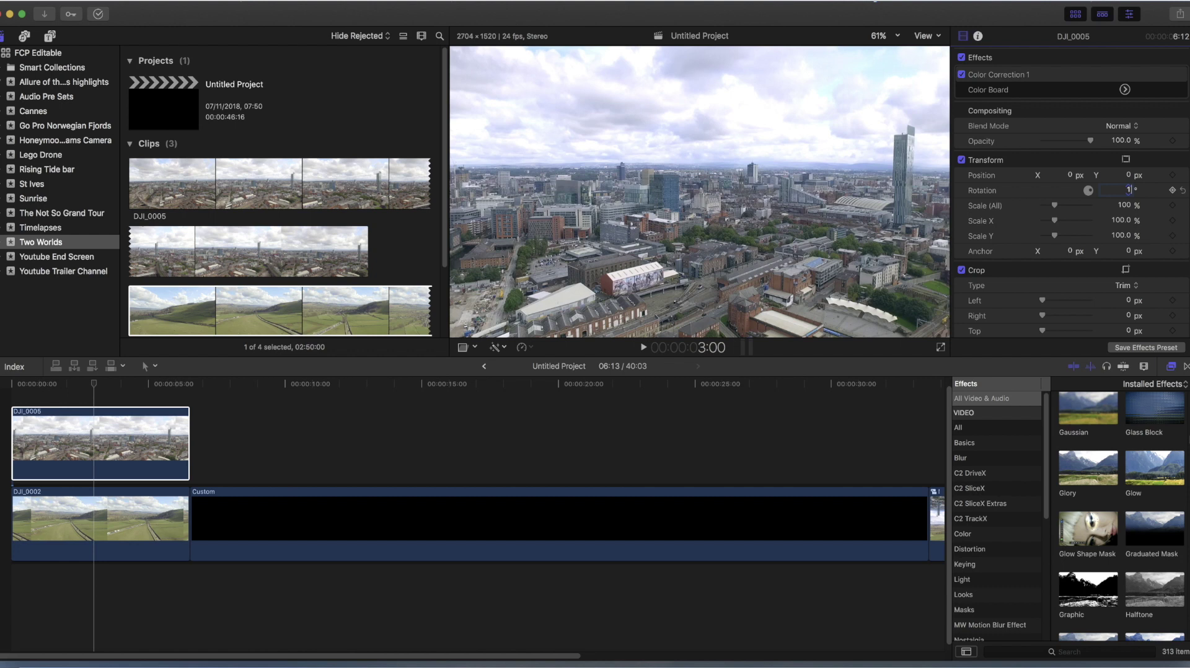
key("Return")
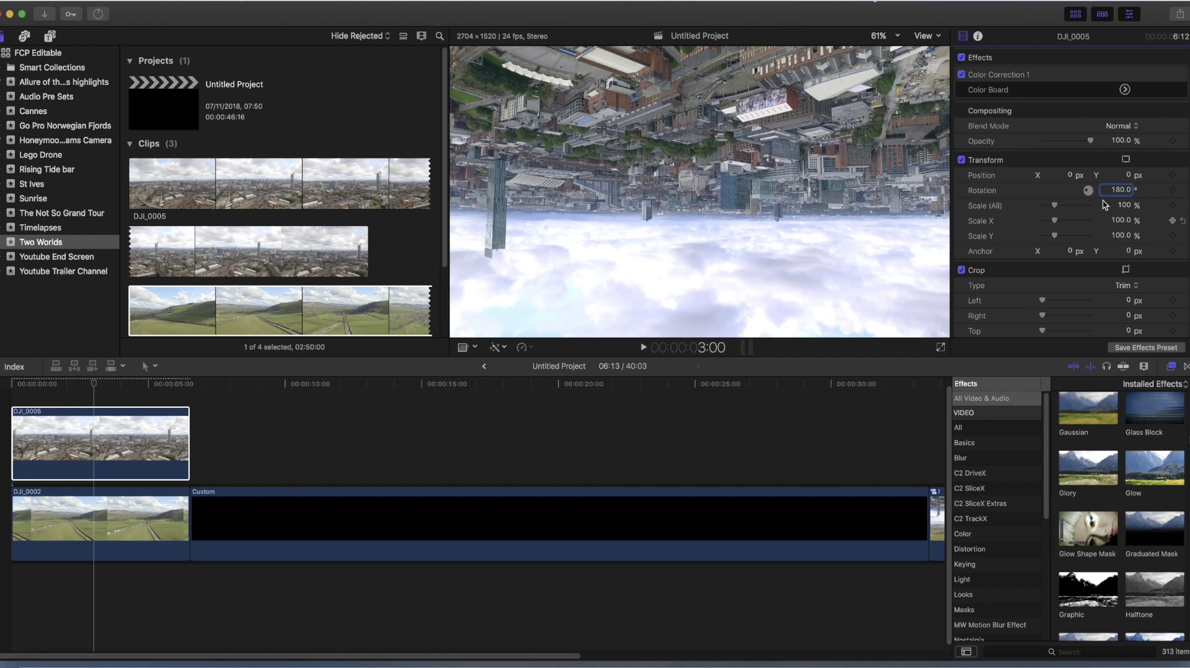
left_click_drag(1129, 175, 1120, 178)
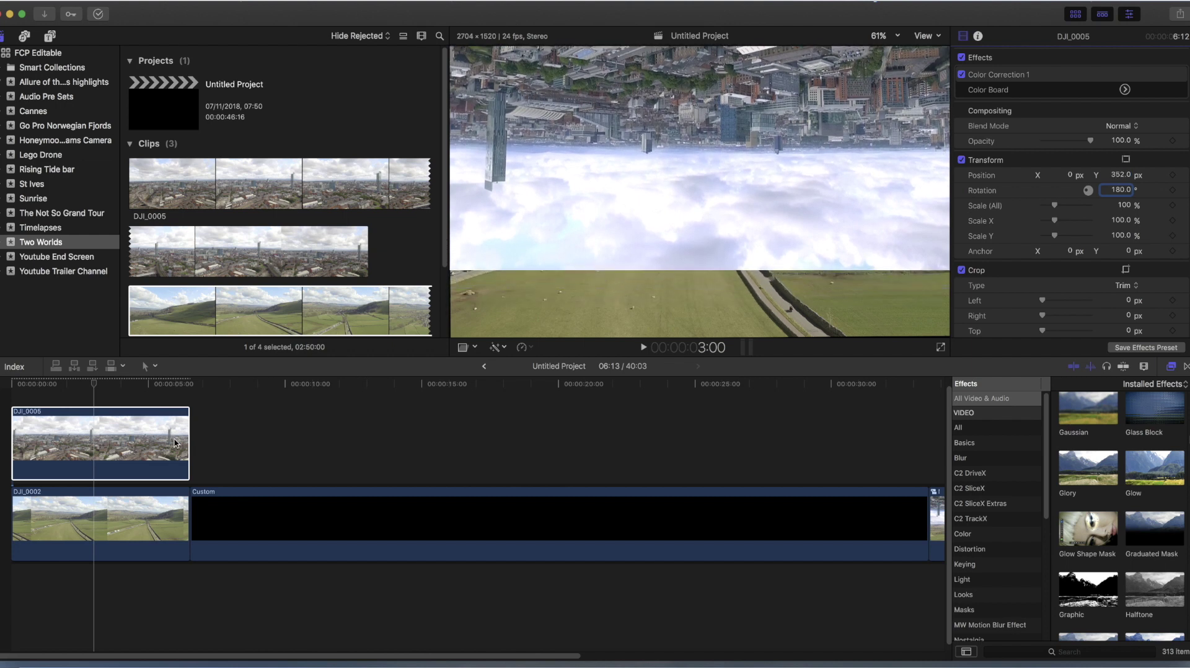
Step: Lower DJI_0002 to Y -359.9 px beneath the inverted city, toggling DJI_0005 with V to check
left_click(144, 512)
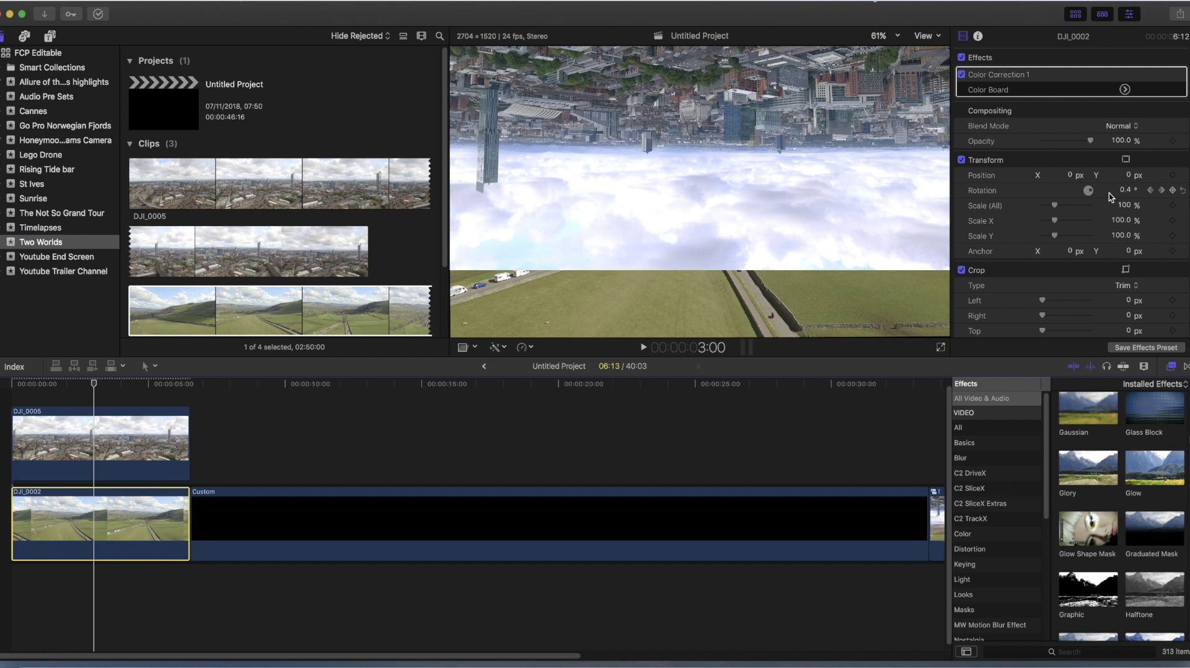
left_click_drag(1127, 175, 1128, 175)
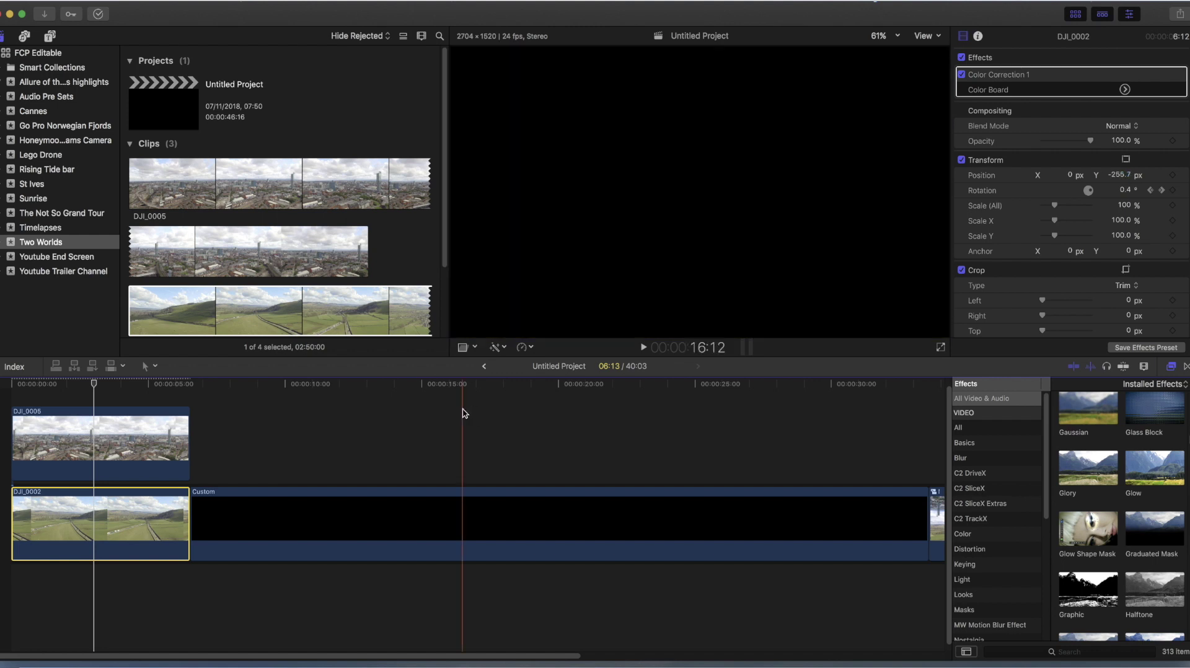
left_click(155, 450)
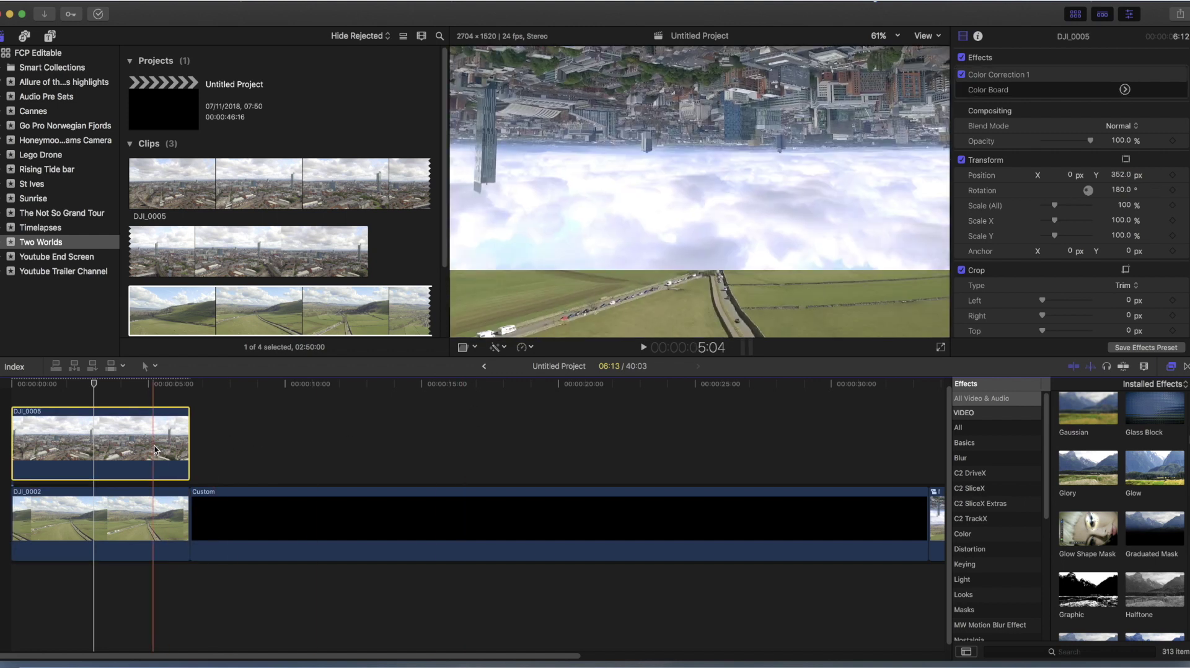
key("v")
key("v")
key("v")
key("v")
key("v")
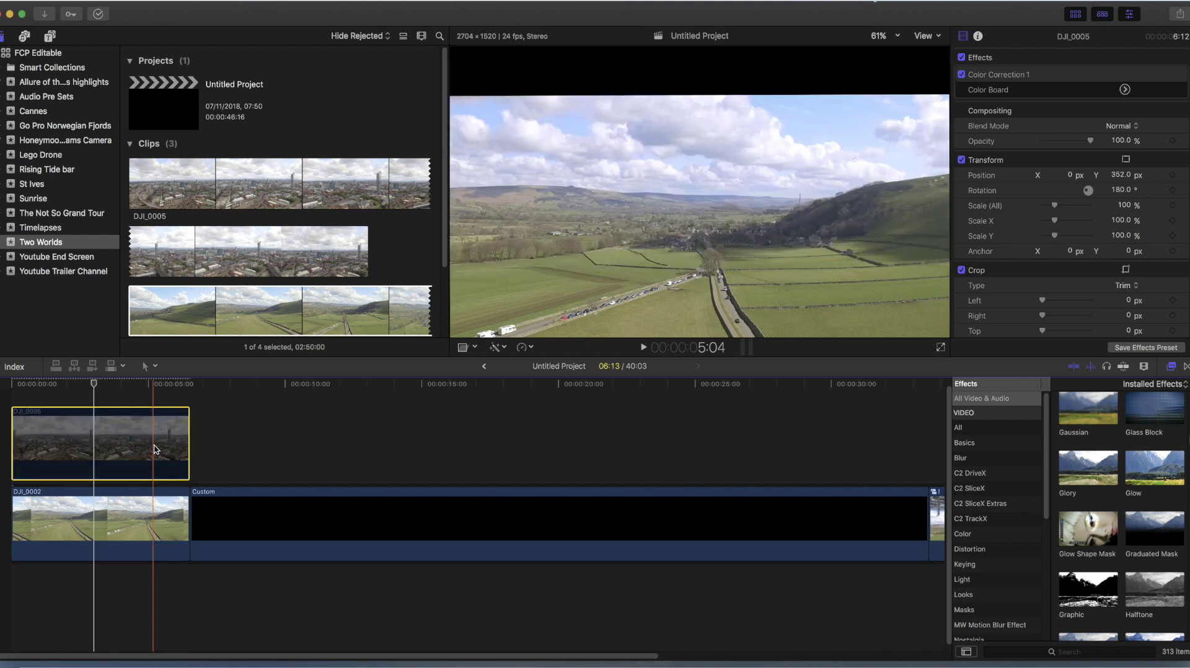
key("v")
left_click(146, 522)
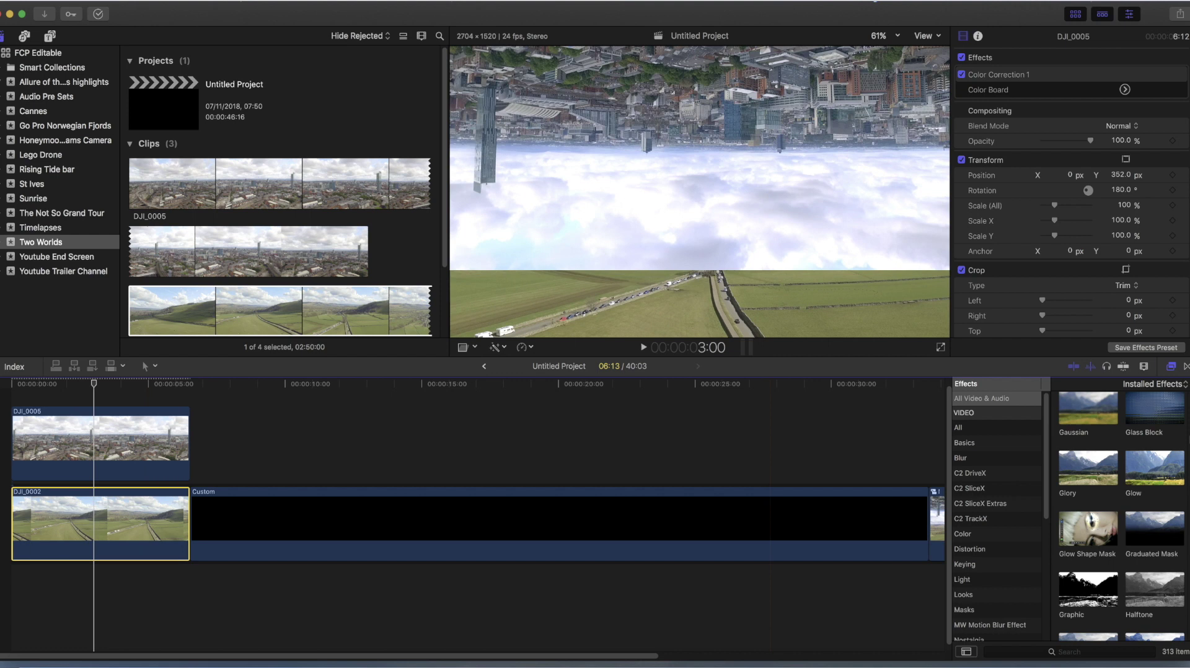
left_click_drag(1119, 174, 1119, 175)
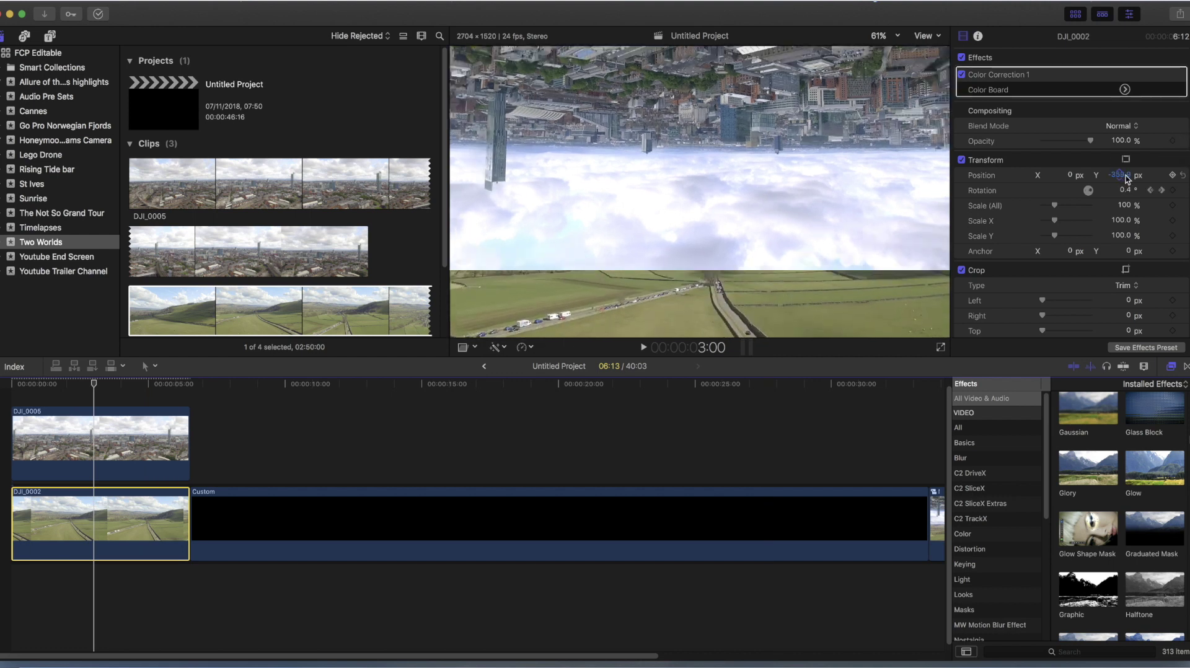
left_click(133, 453)
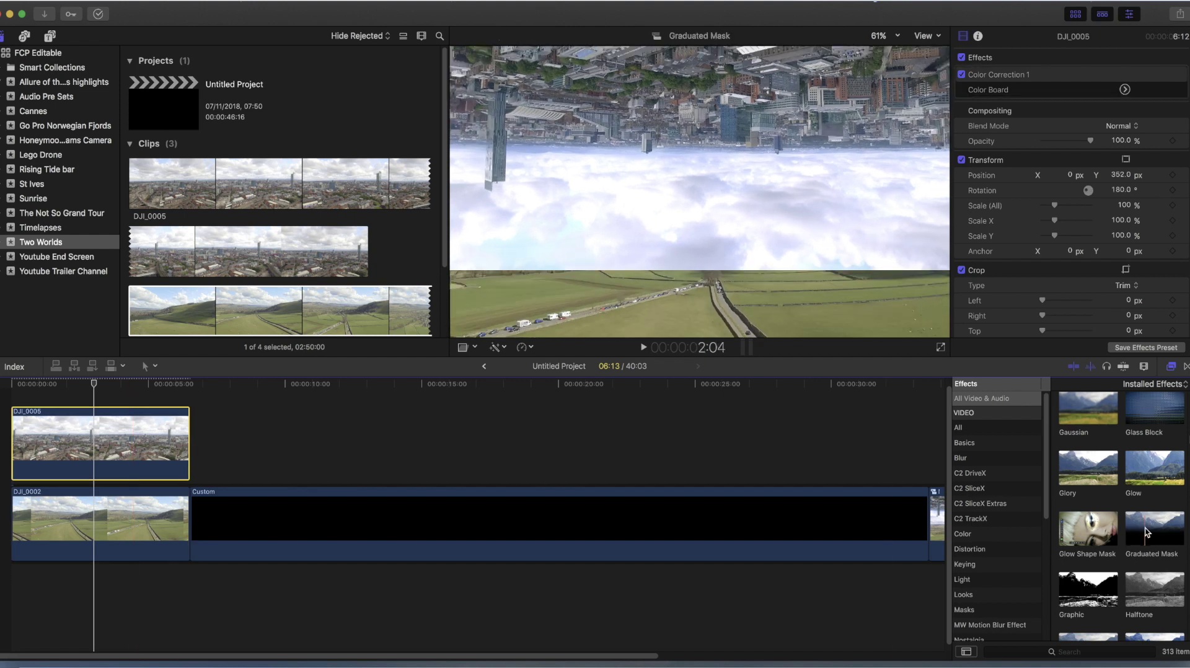
Step: Apply a Graduated Mask to DJI_0005, set its fade at the horizon, and nudge it to Y 386 px
left_click_drag(1145, 531, 143, 444)
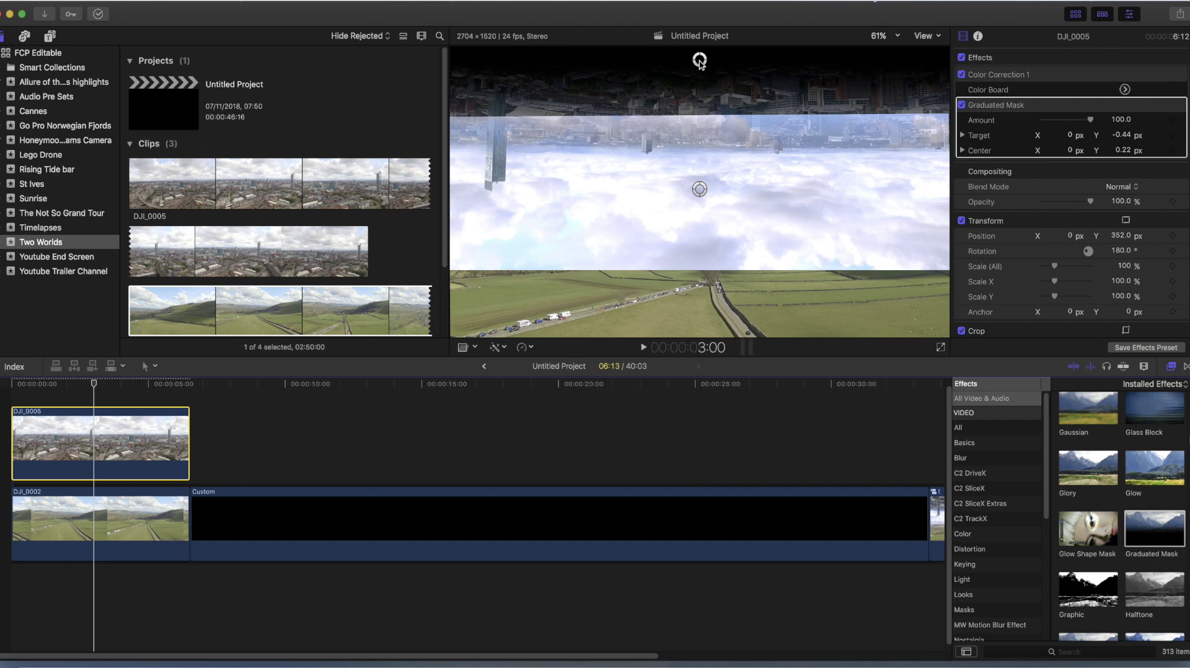
left_click_drag(699, 61, 701, 219)
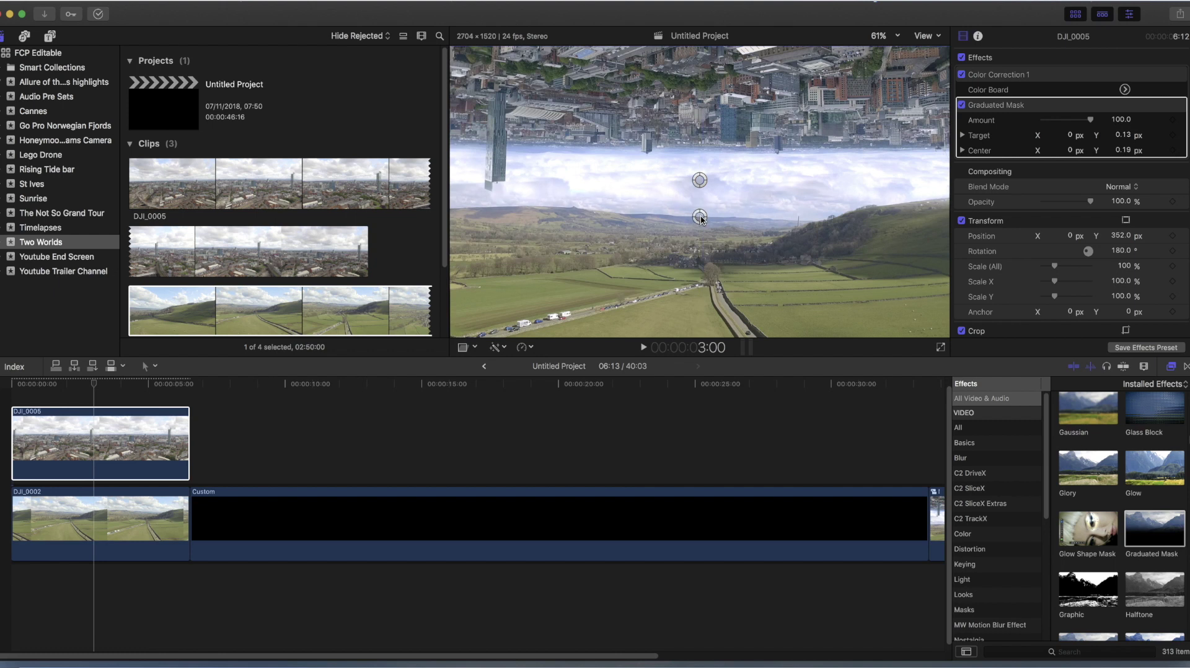
left_click(118, 437)
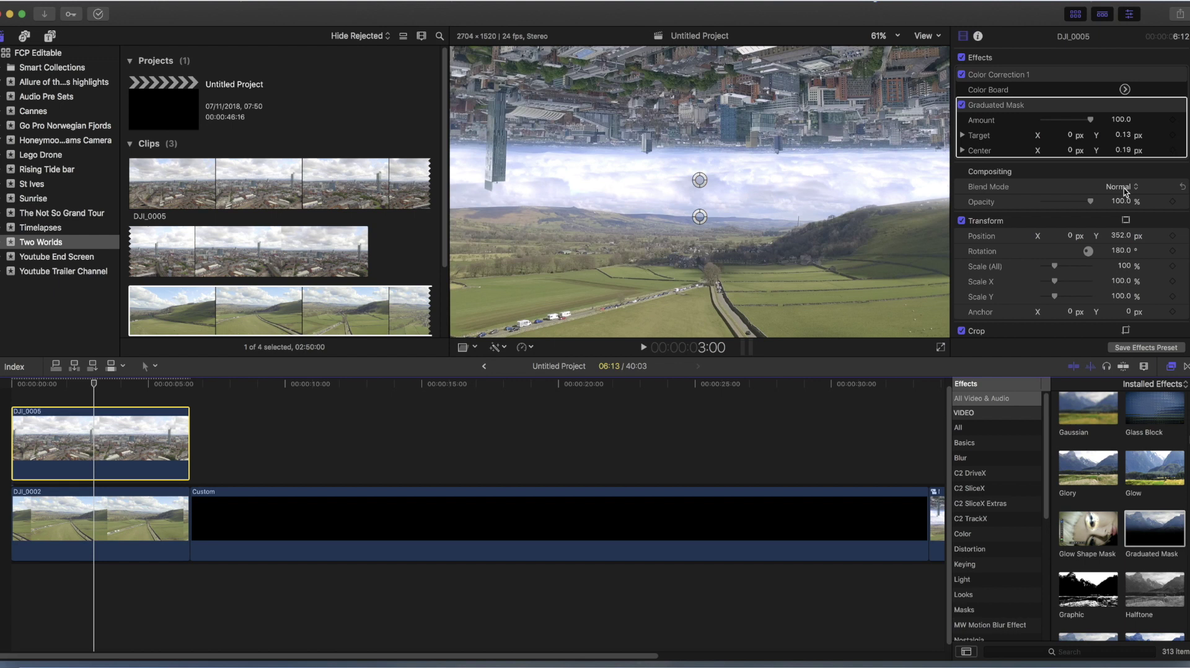
left_click_drag(1120, 236, 1120, 236)
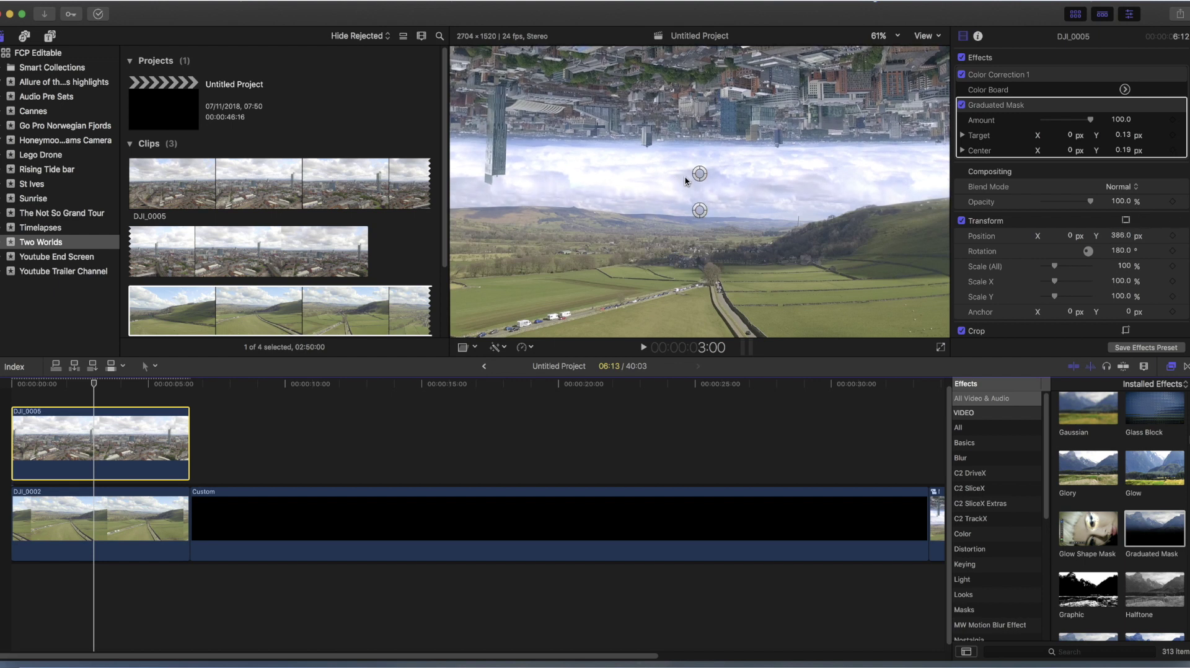
left_click_drag(700, 208, 700, 201)
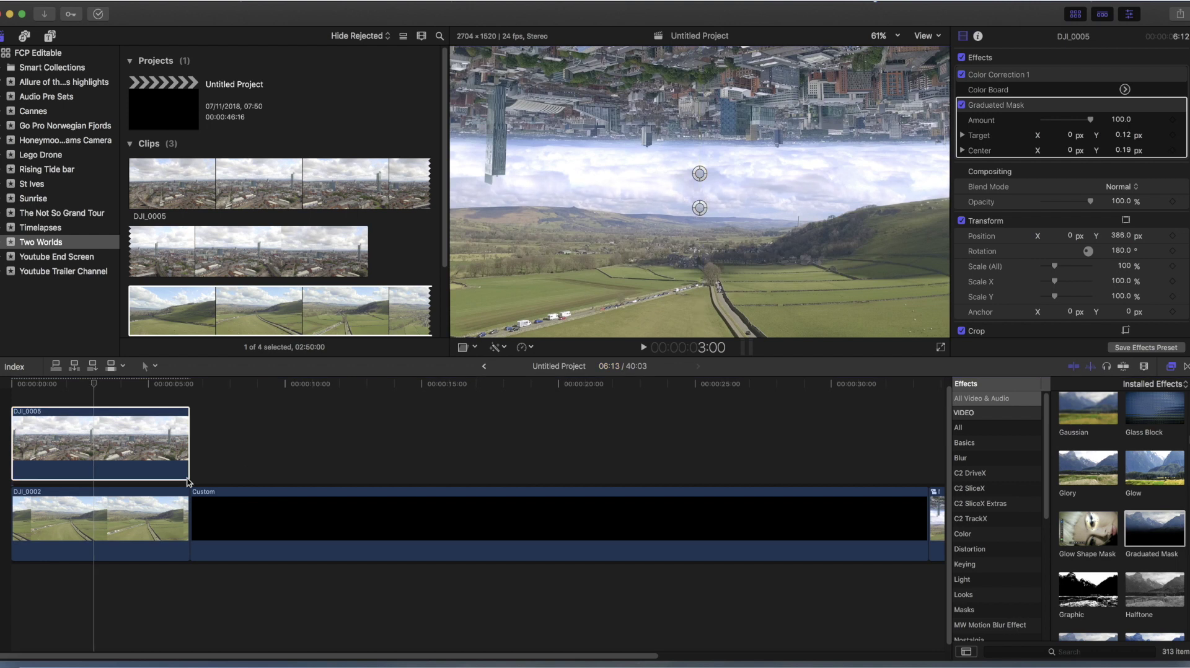
left_click(124, 520)
Step: Adjust DJI_0002's slight tilt and scrub through the masked composite to review the blend
left_click_drag(1124, 191, 1120, 176)
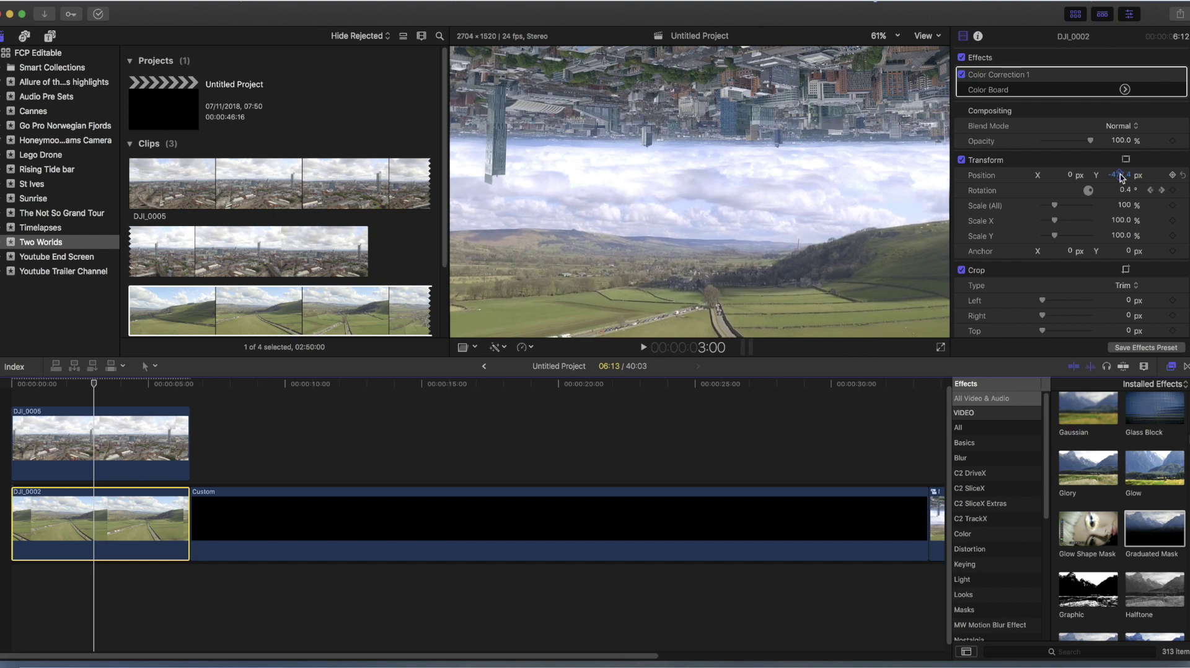
left_click(93, 386)
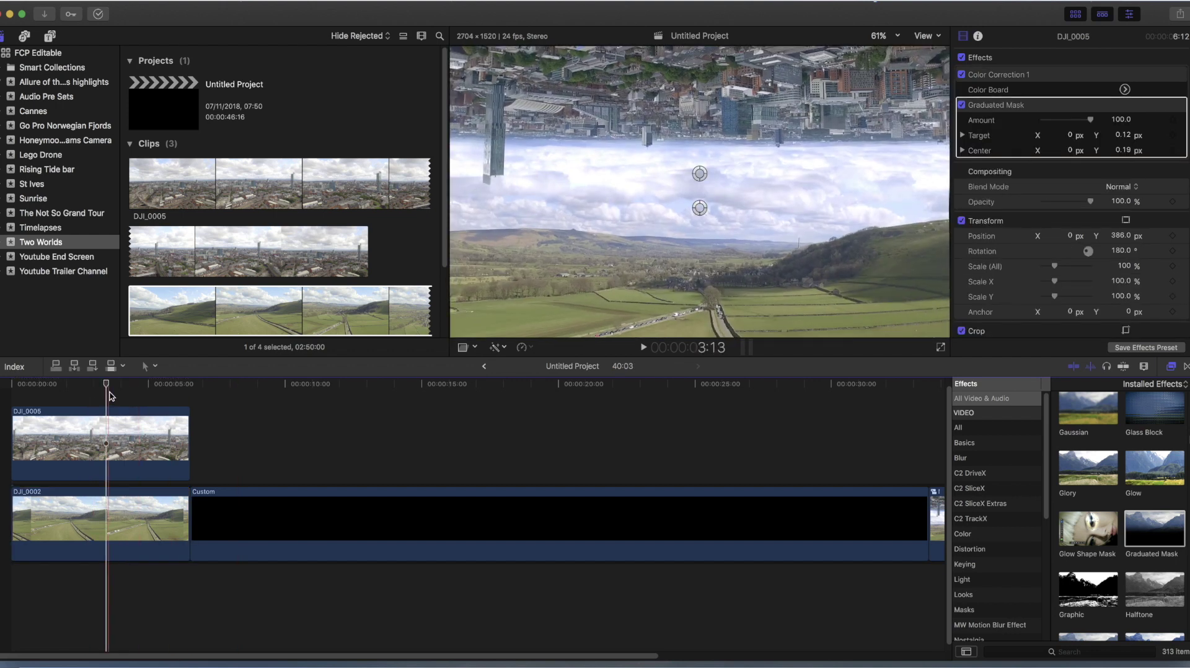
left_click_drag(106, 385, 44, 385)
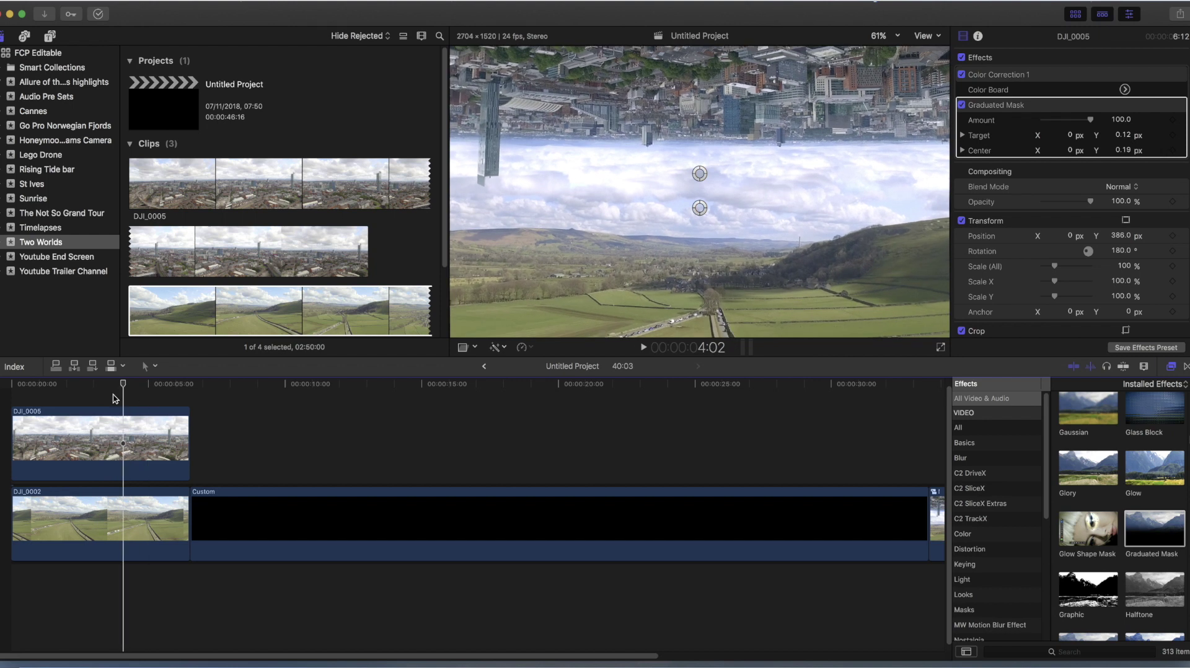
left_click_drag(59, 399, 162, 392)
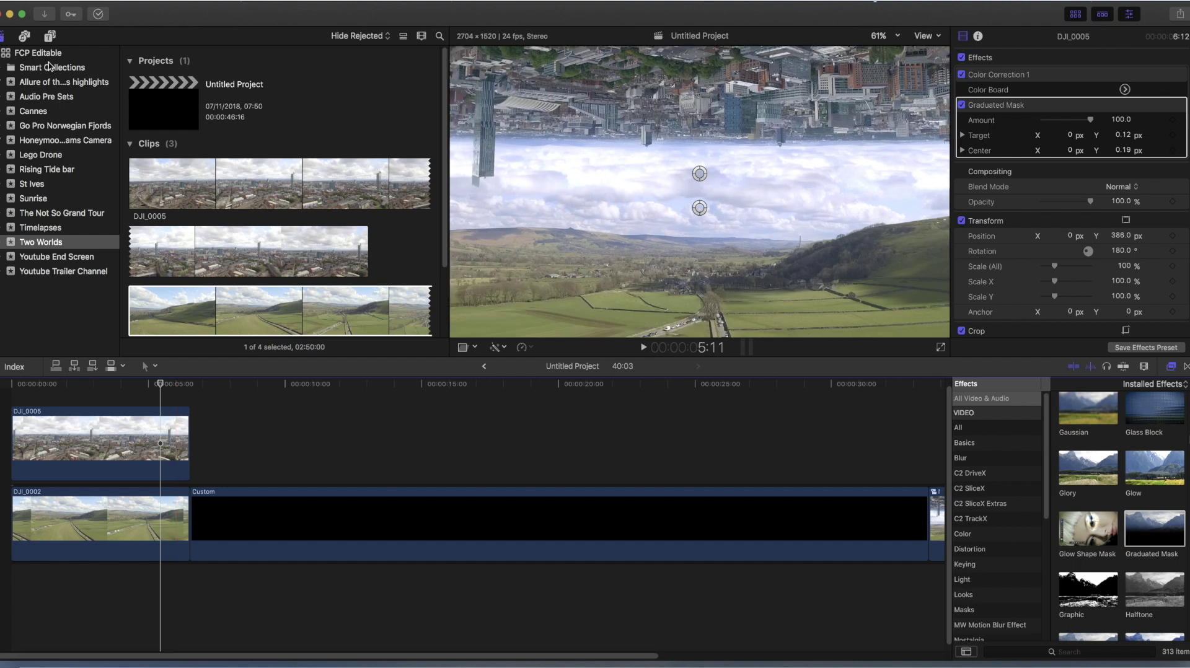
left_click(50, 37)
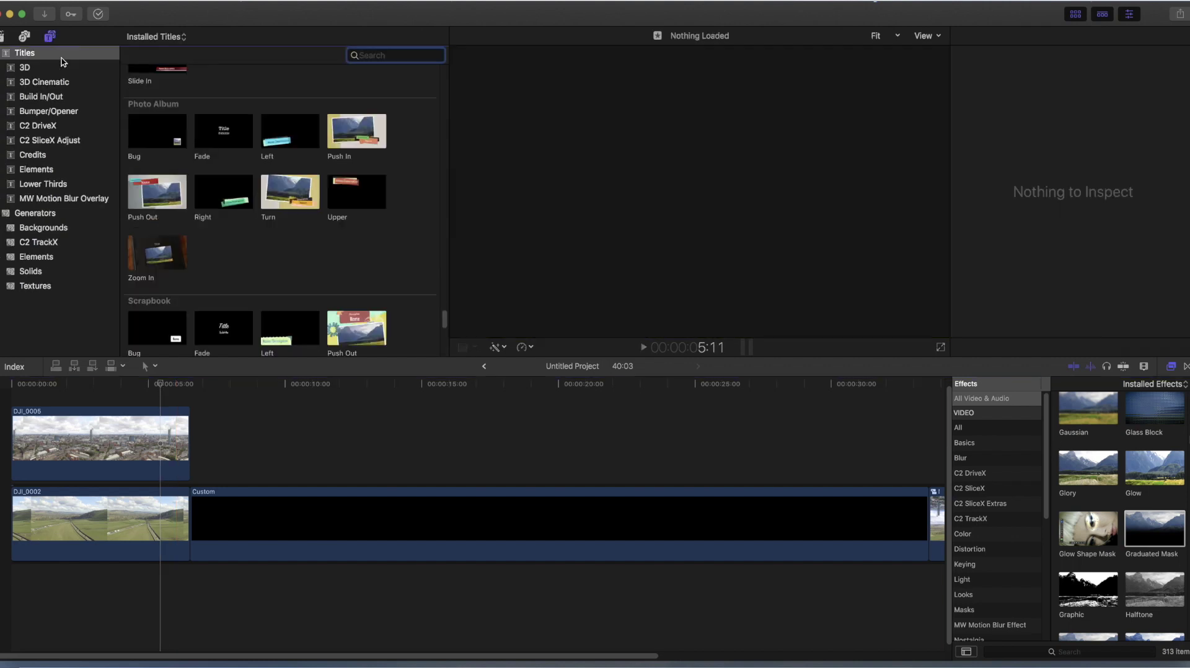
Step: Add a Custom solid above DJI_0005 at the timeline start, trimmed to the city clip's length
left_click(37, 273)
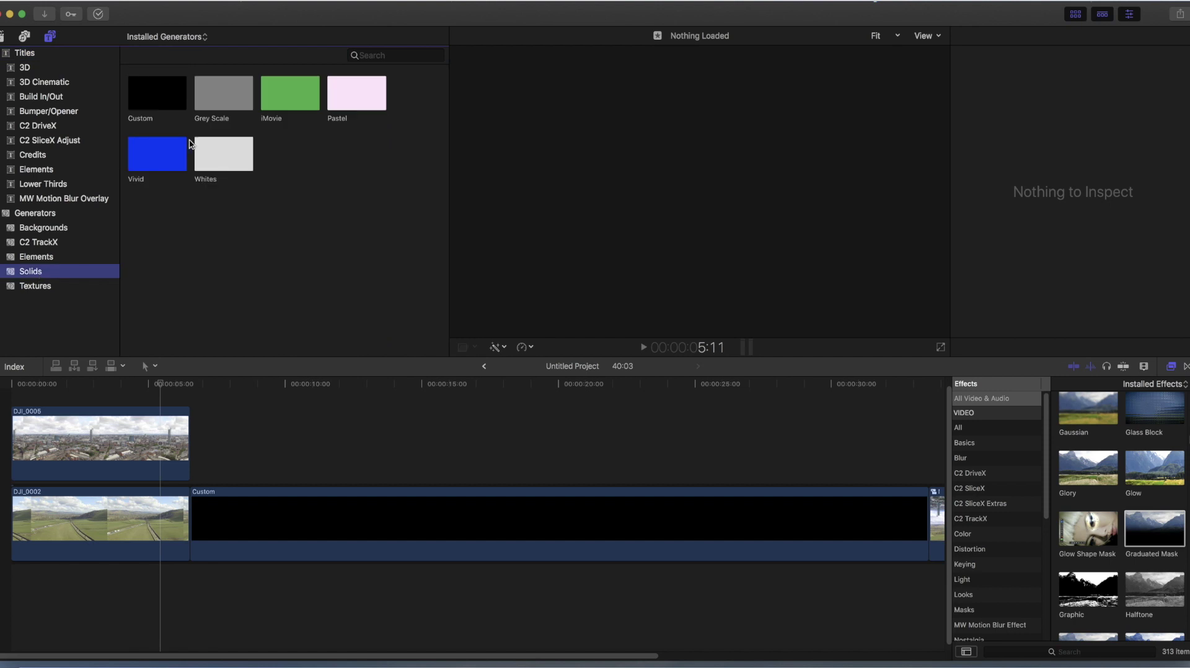
left_click(158, 100)
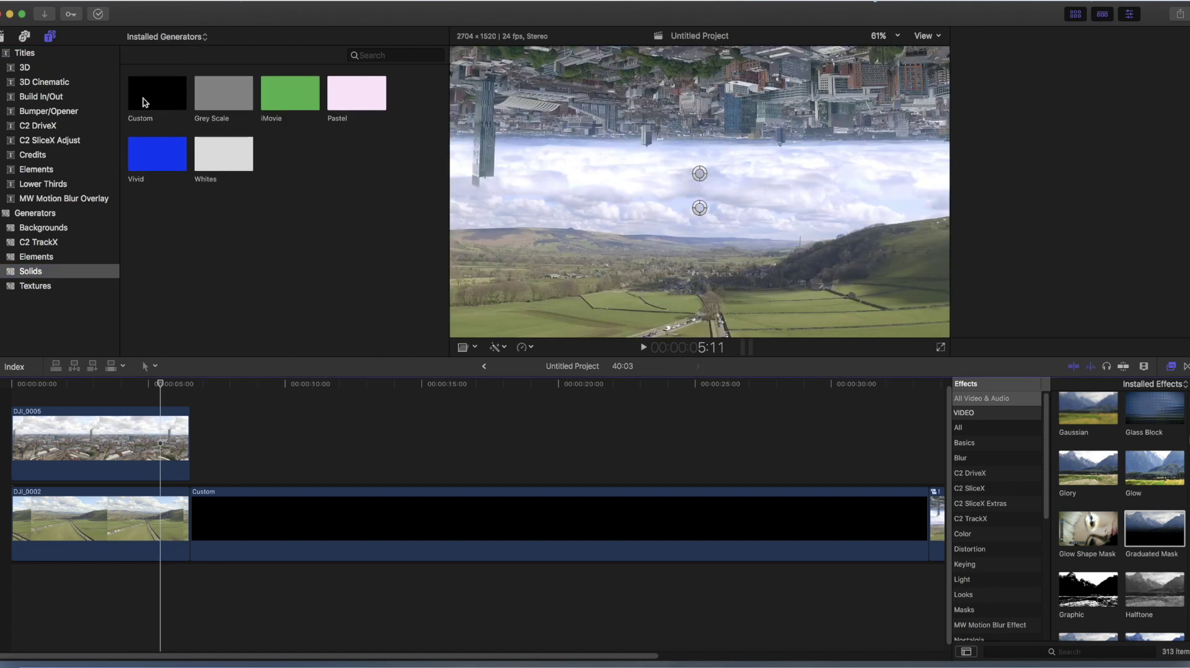
left_click_drag(158, 101, 73, 410)
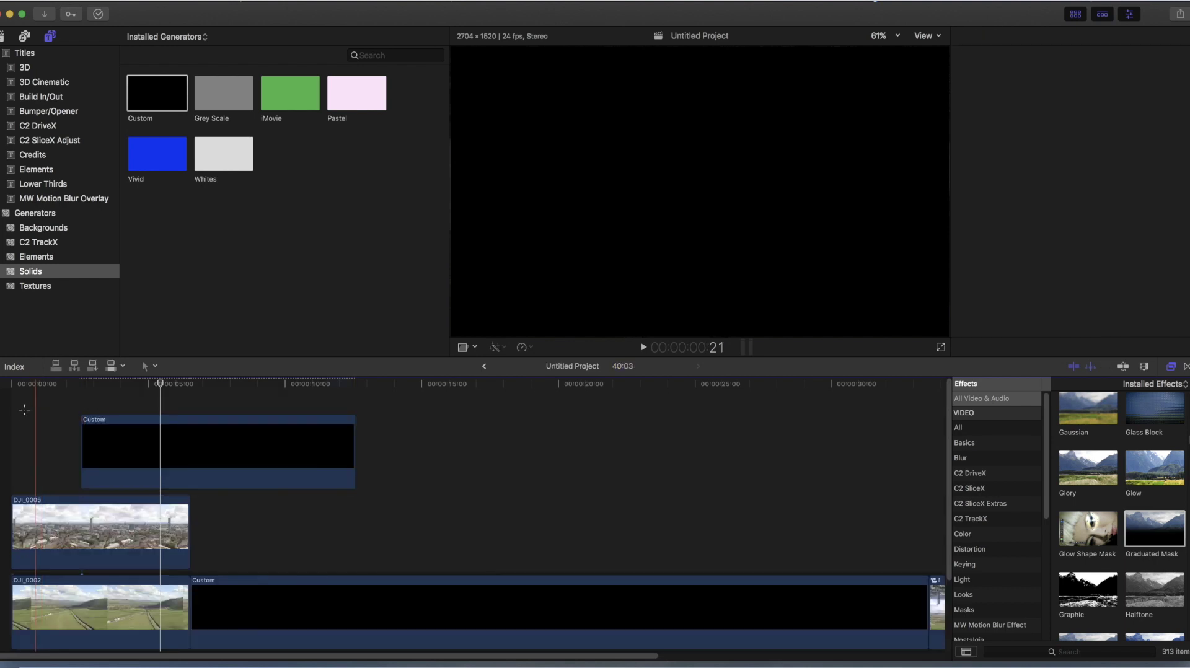
left_click_drag(37, 466, 19, 465)
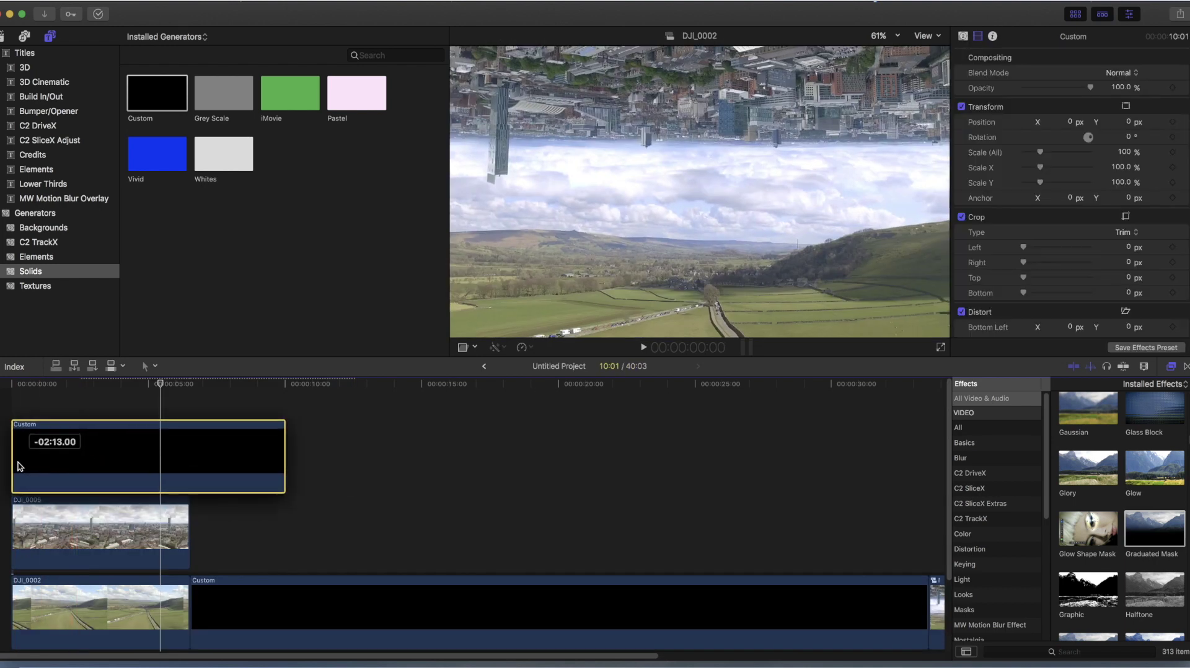
left_click_drag(281, 459, 117, 457)
left_click(117, 456)
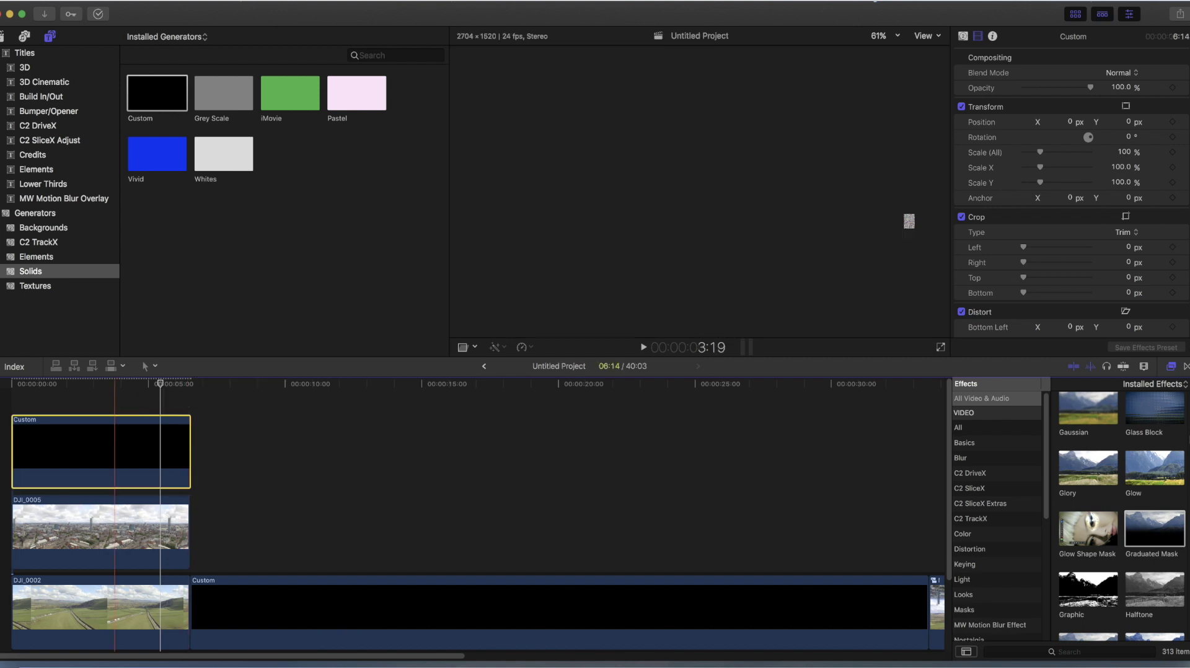
Step: Set the Custom solid's colour to white in the Generator inspector
left_click(963, 35)
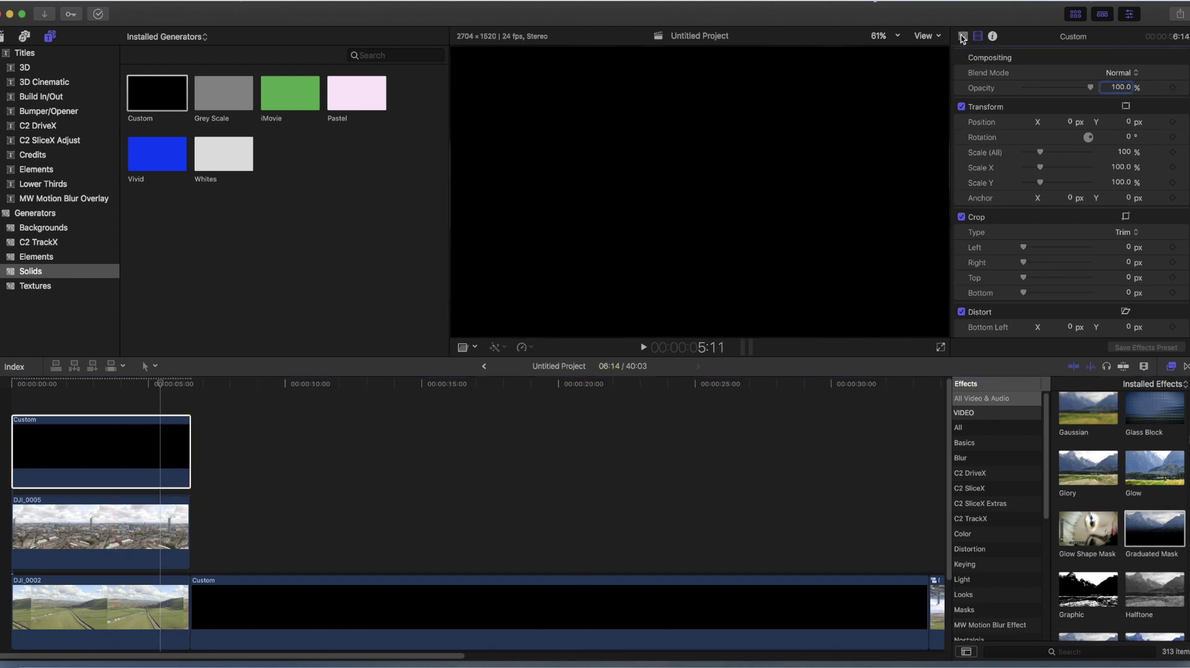
left_click(963, 37)
left_click(1117, 74)
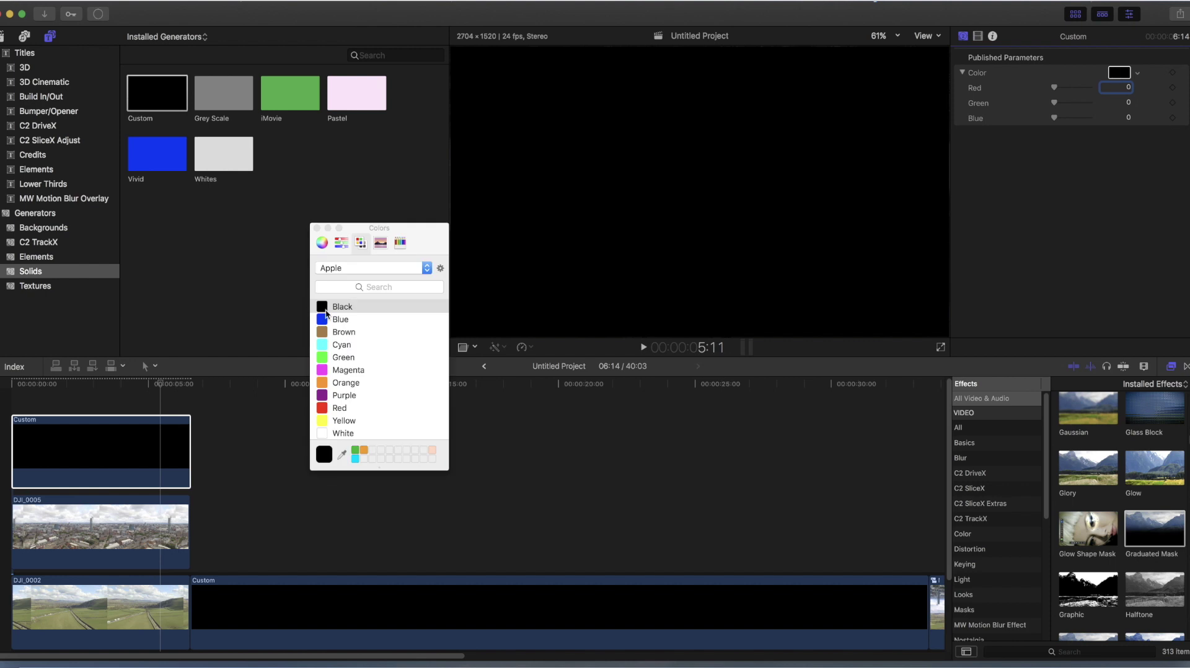
left_click(325, 433)
left_click(316, 229)
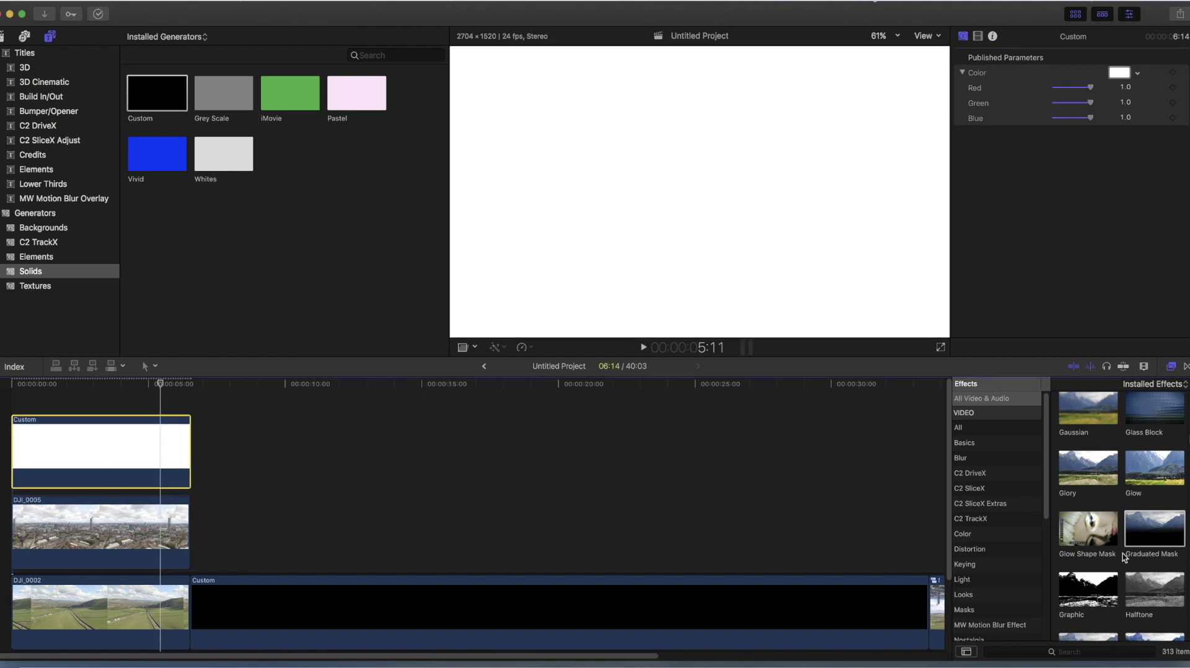
Step: Apply the Shape Mask effect to the white Custom solid
scroll(1127, 542, "down", 5)
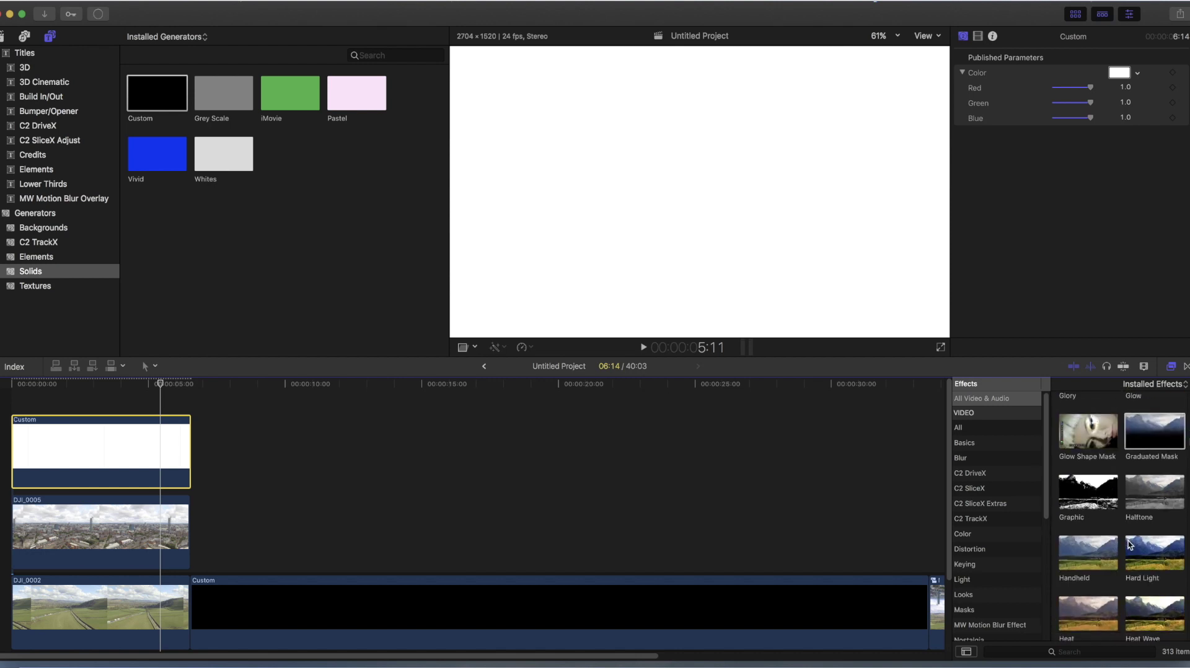
scroll(1128, 541, "down", 10)
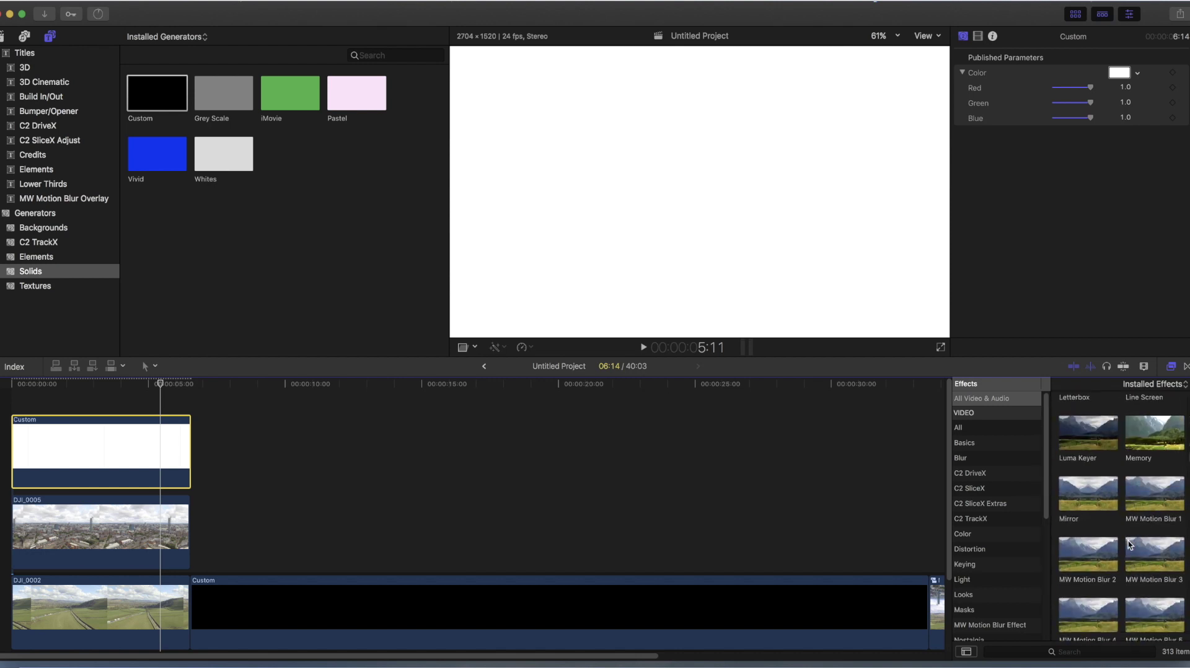
scroll(1128, 541, "down", 10)
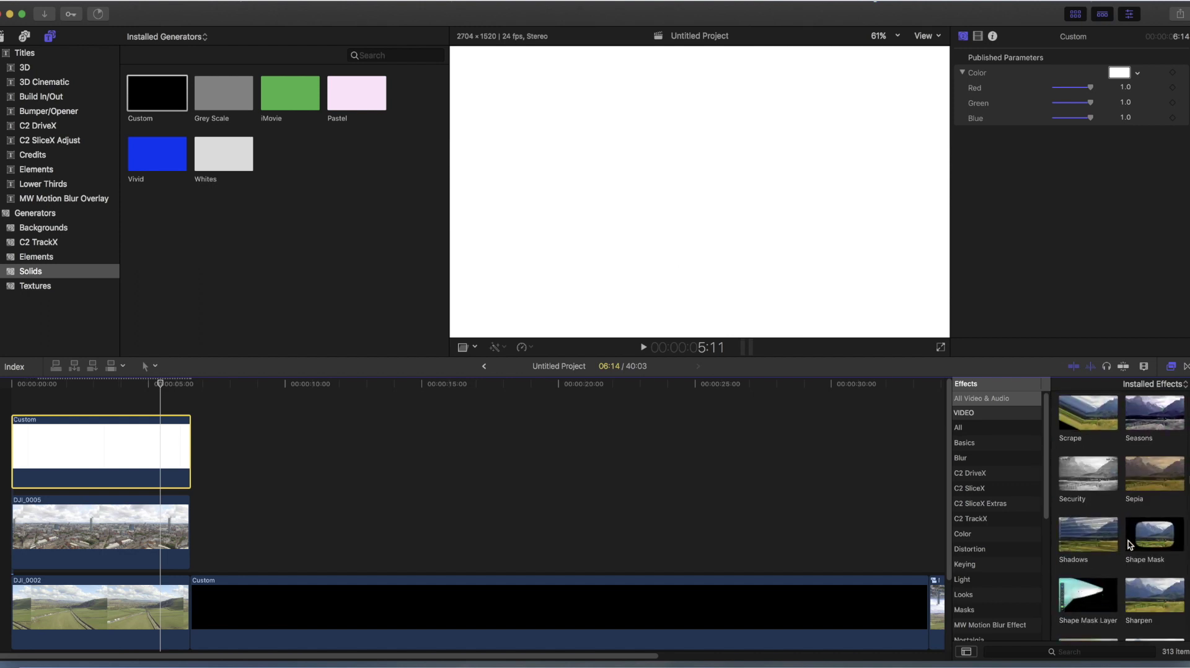
left_click_drag(1153, 537, 177, 471)
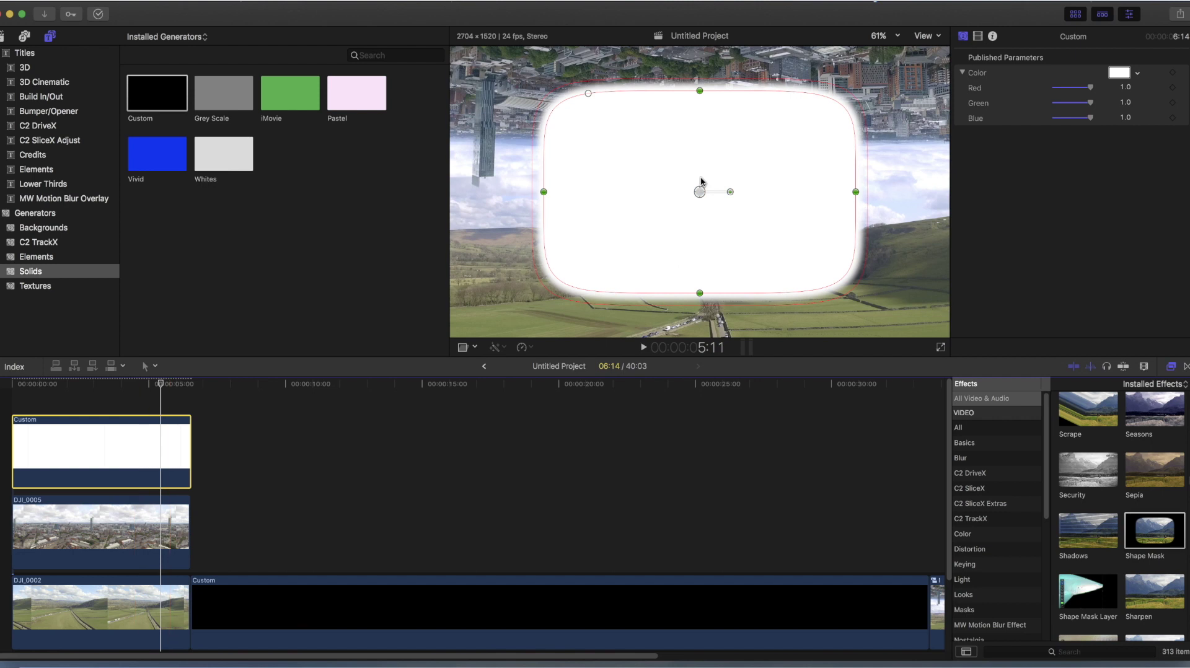
Step: Shape the mask into a wide, thin, heavily feathered ellipse along the horizon
left_click_drag(699, 151, 700, 165)
left_click_drag(623, 169, 648, 170)
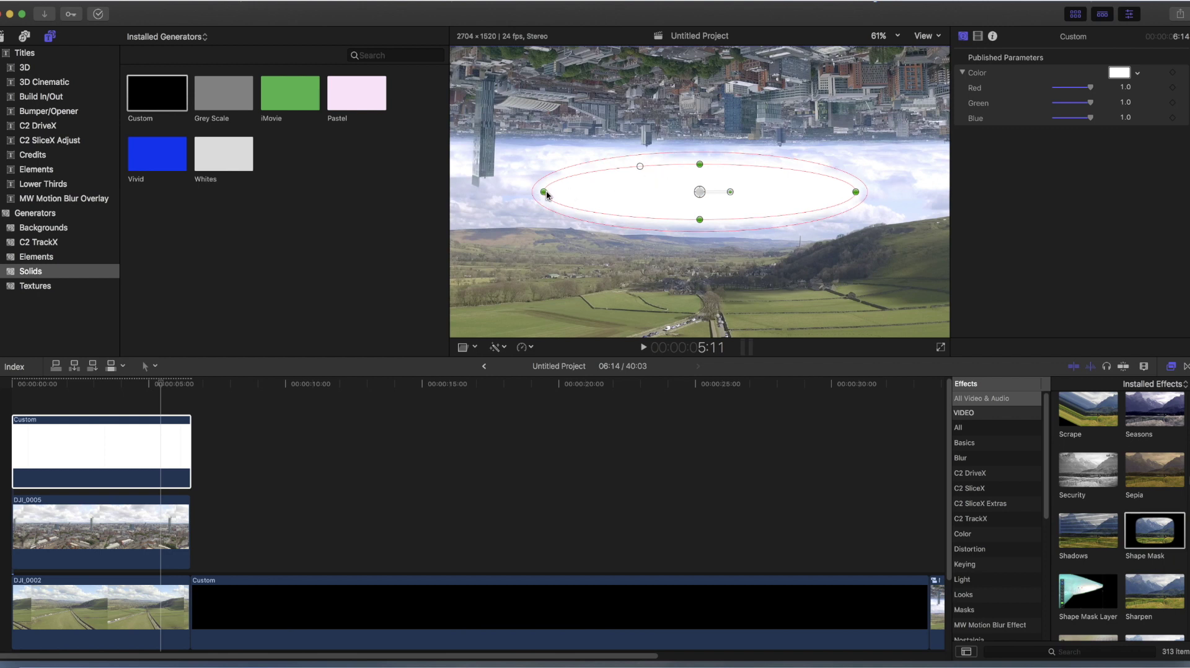
left_click_drag(501, 198, 505, 194)
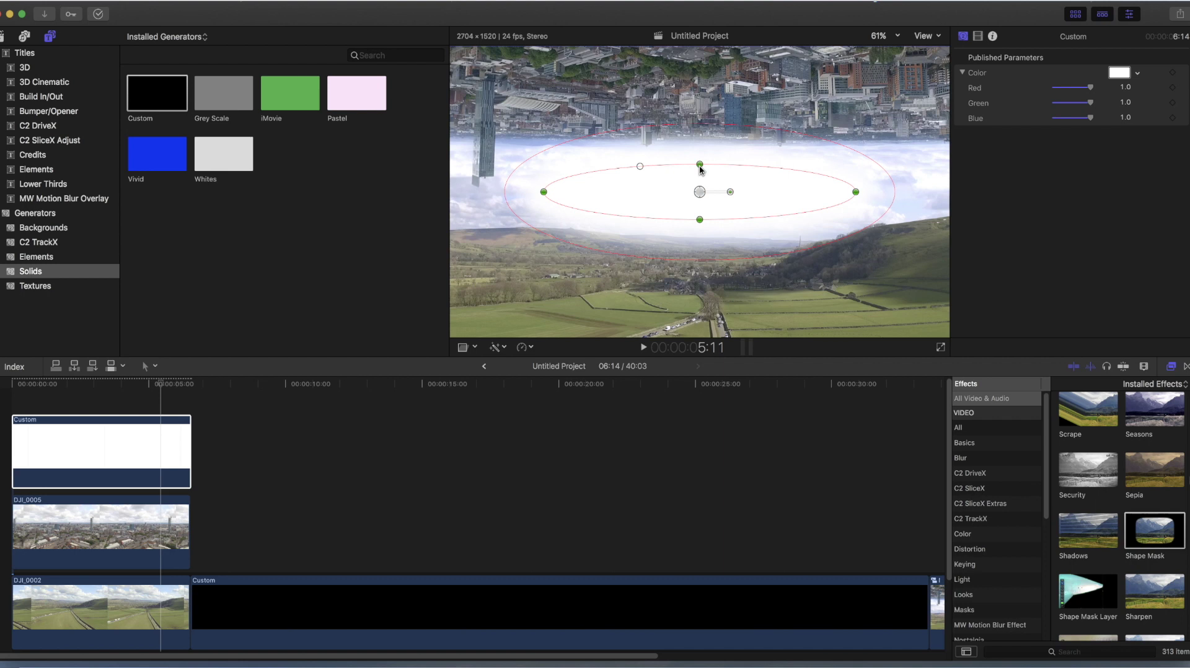
left_click_drag(699, 178, 701, 188)
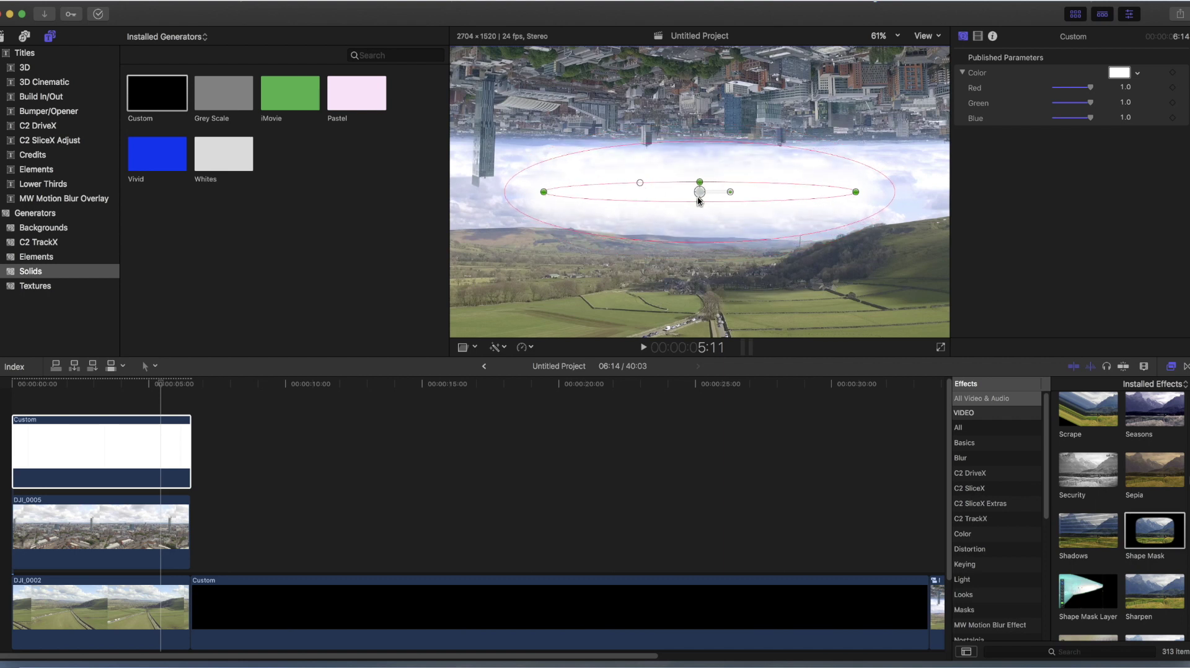
key("super+z")
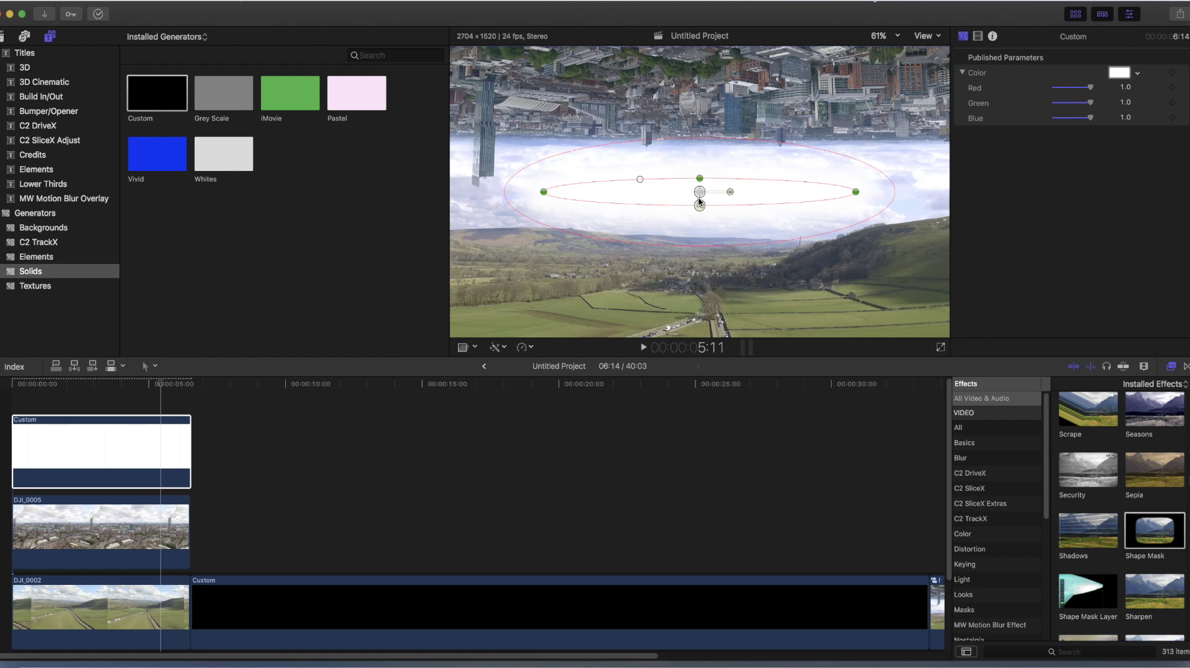
left_click_drag(885, 197, 885, 196)
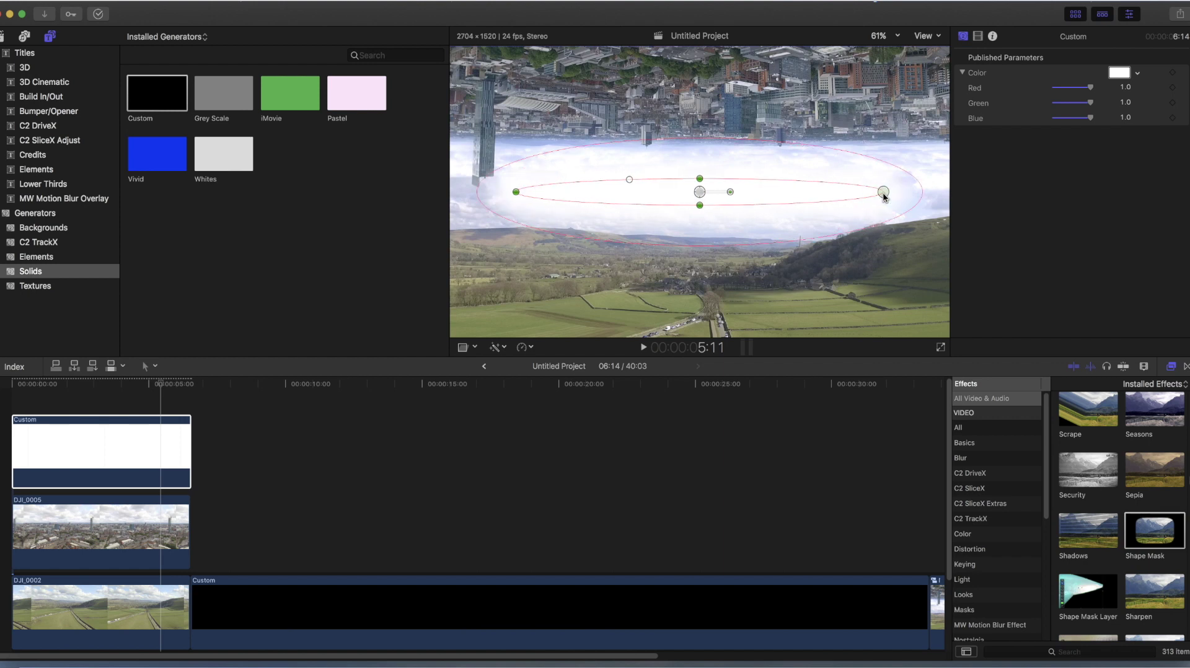
left_click_drag(700, 189, 699, 192)
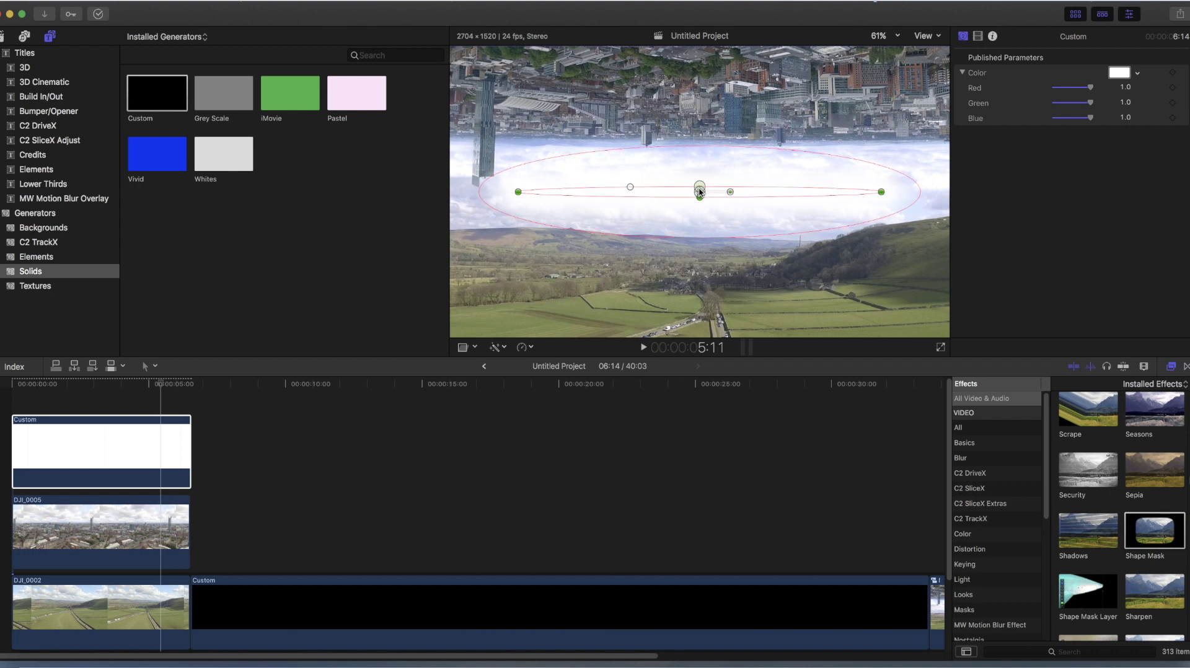
left_click(978, 37)
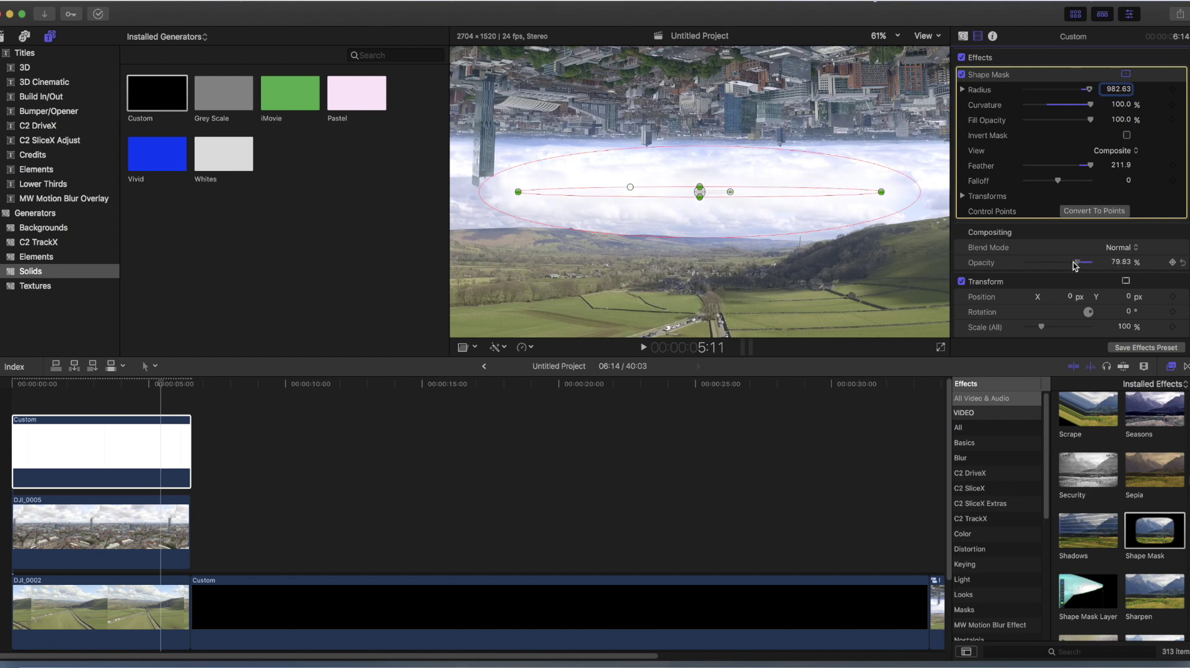
Step: Set the white solid's opacity to 75.1%, hide the mask controls, and select all three stacked clips
left_click(279, 491)
left_click(171, 442)
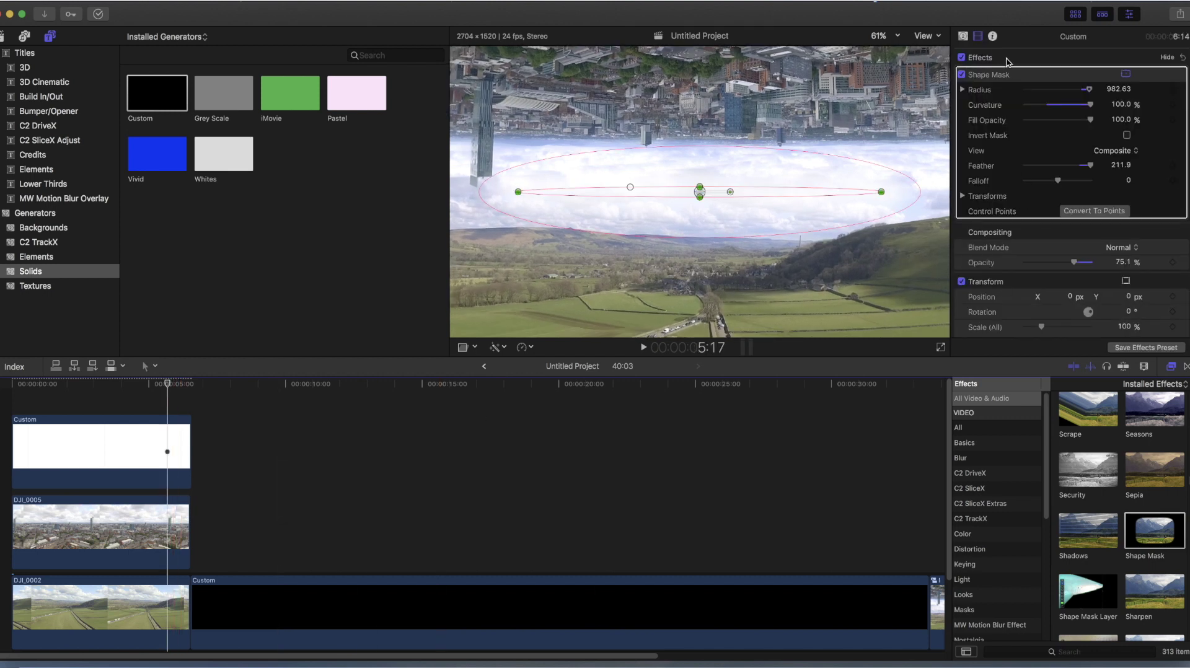
left_click(1006, 58)
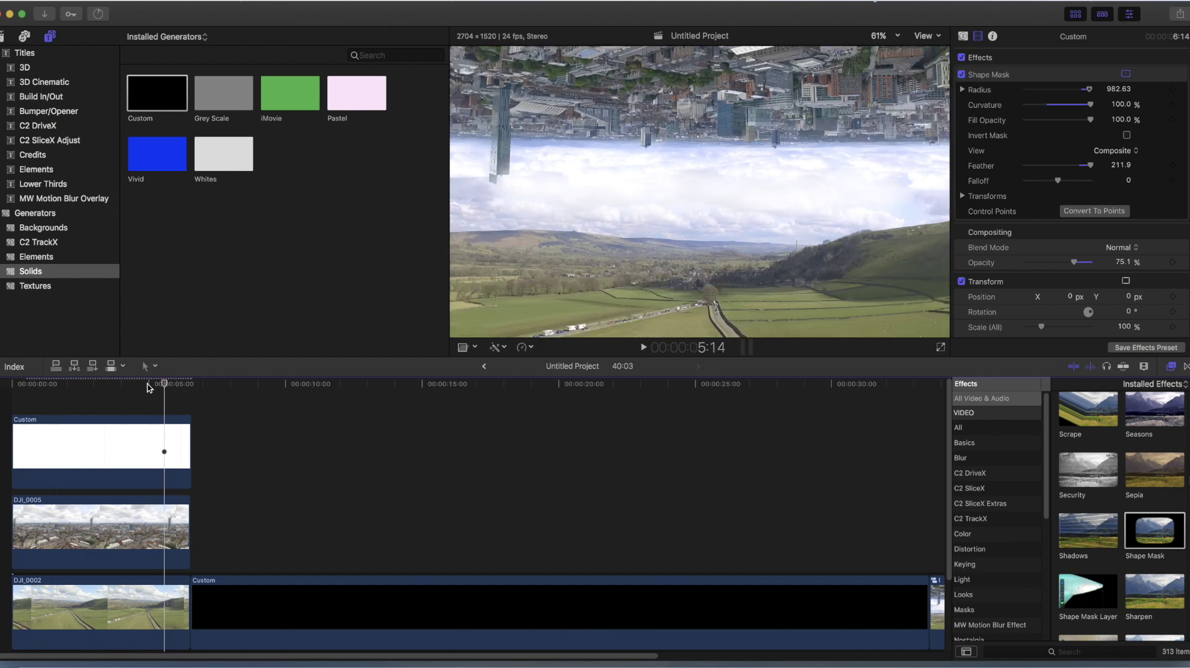
left_click_drag(167, 384, 175, 388)
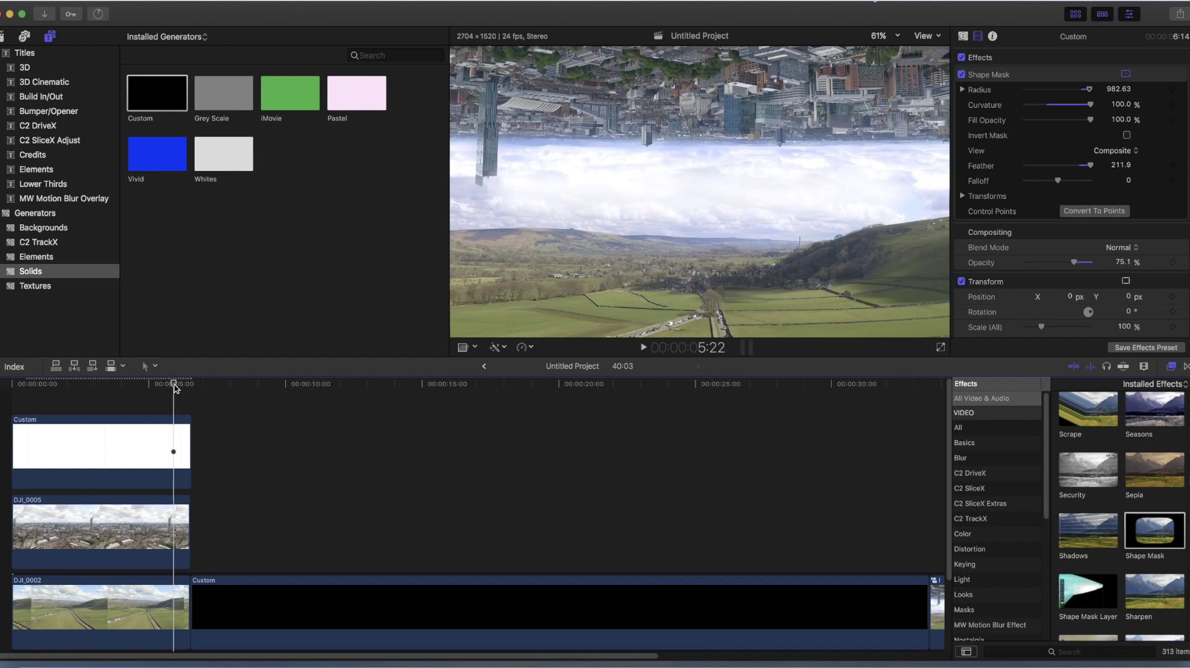
key("super+z")
left_click_drag(164, 406, 89, 623)
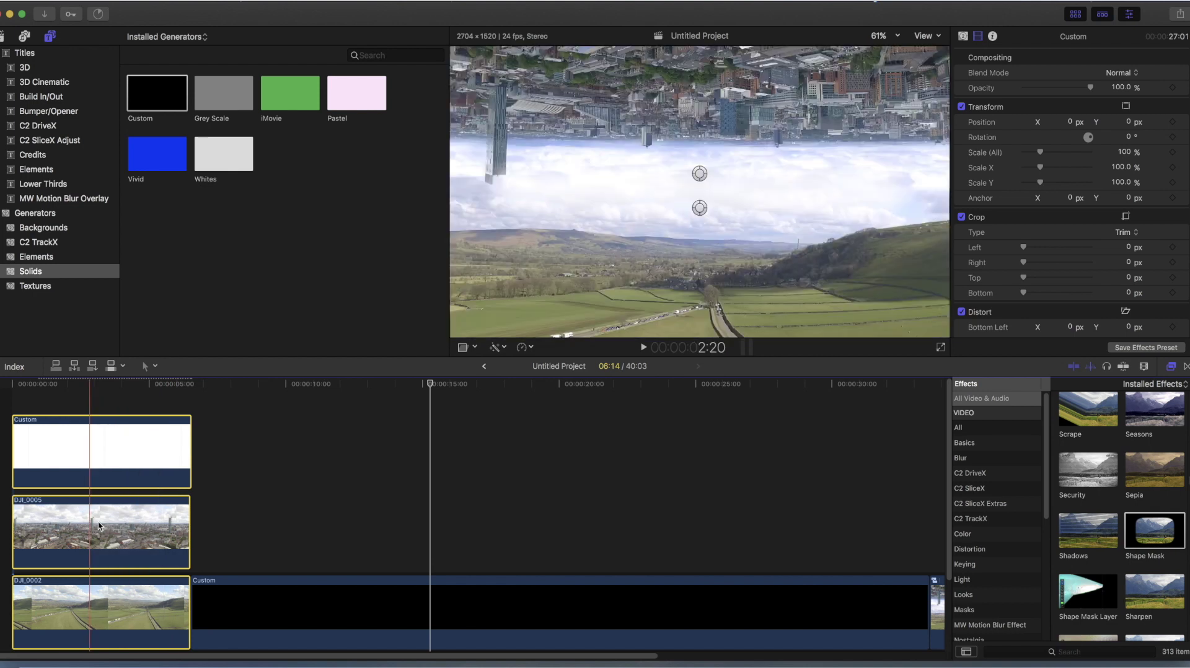
Step: Make a New Compound Clip named Merged from the three selected clips and select it
right_click(99, 526)
left_click(123, 443)
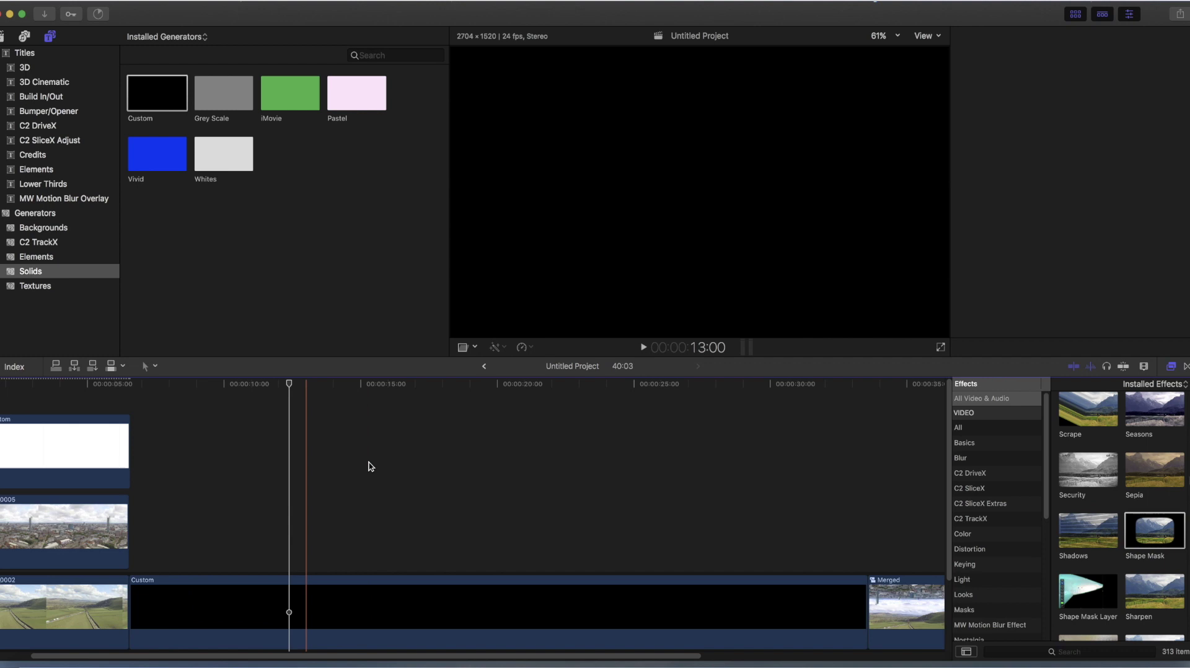
scroll(370, 466, "right", 5)
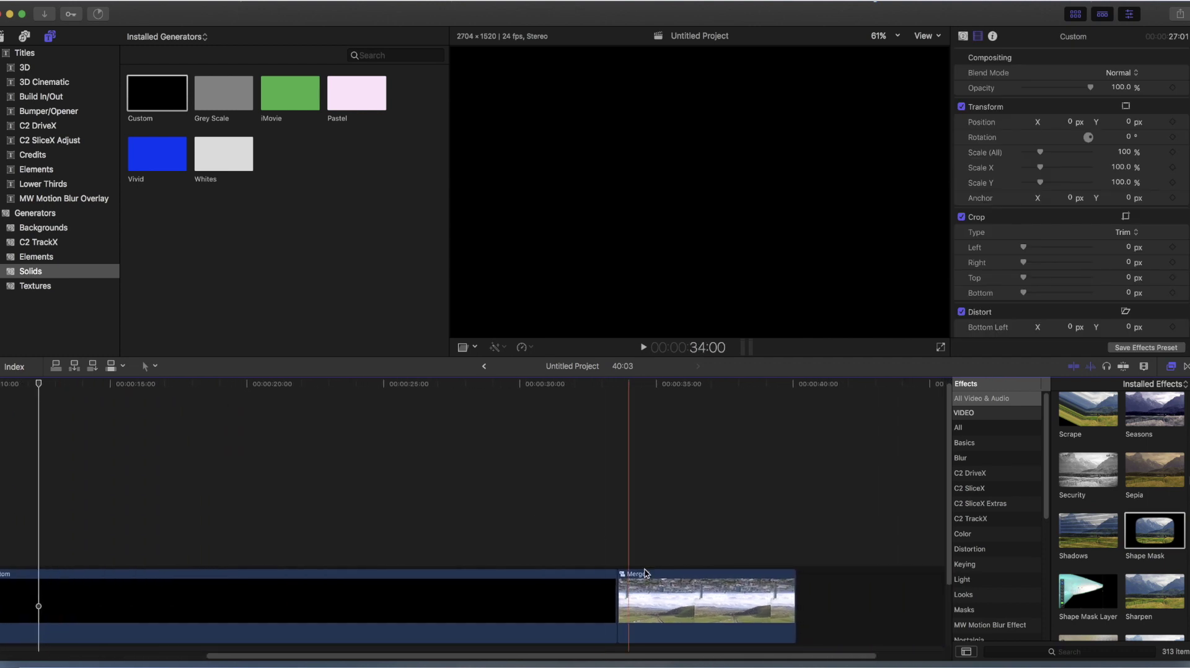
left_click(688, 590)
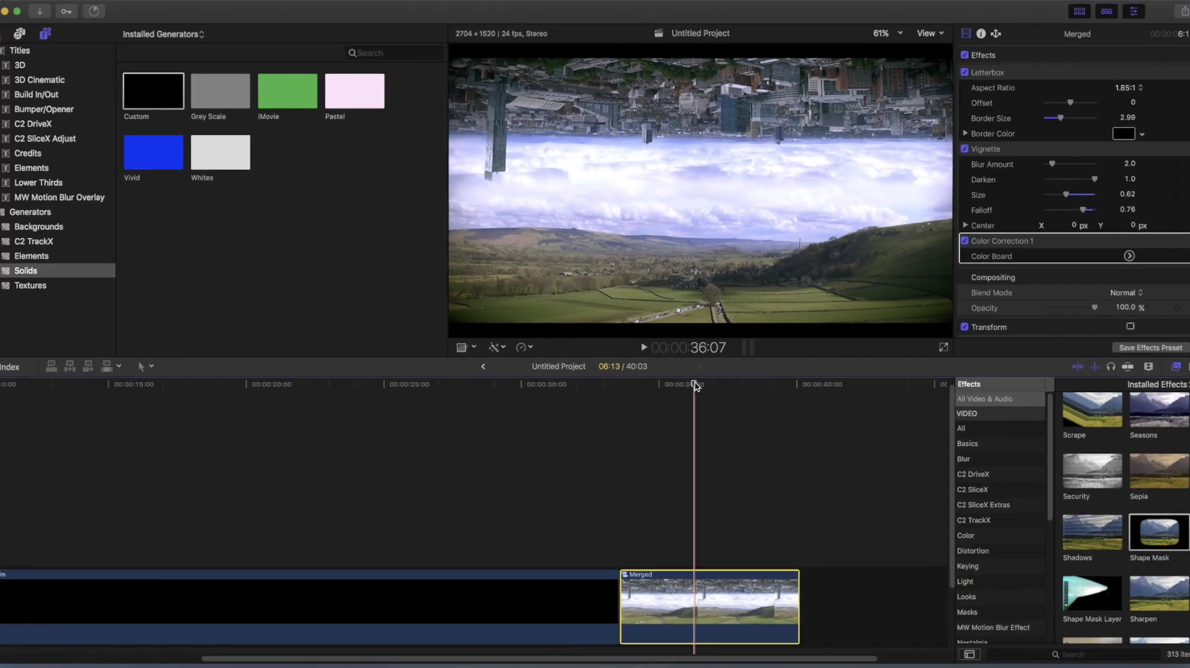
Step: Scrub through the Merged clip to preview its 1.85:1 letterbox, vignette and colour correction
left_click_drag(695, 386, 718, 407)
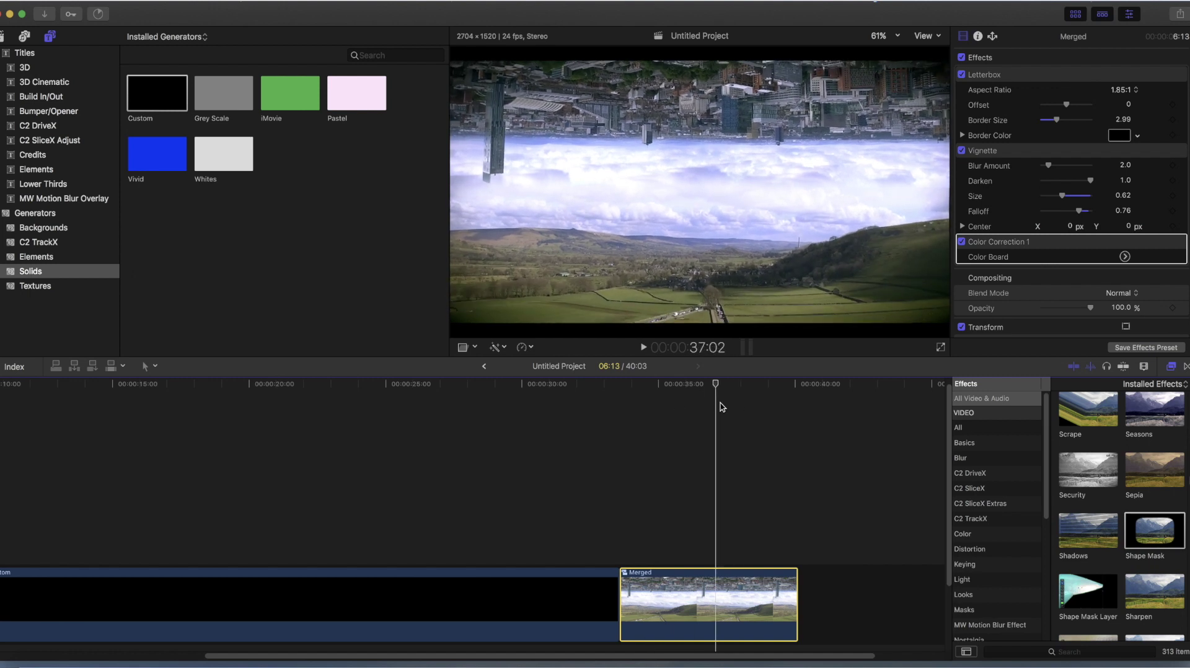